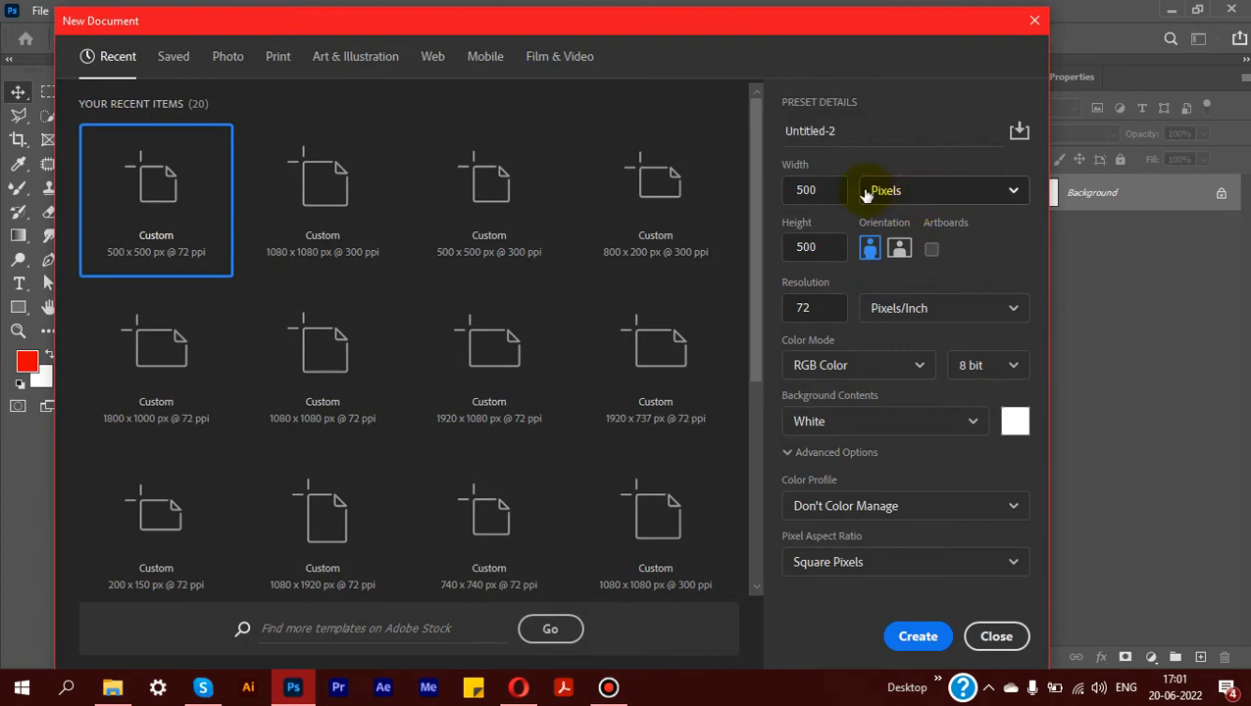
Create a new 500 by 500 pixel document at 72 pixels per inch with a white background.
{"action": "left_click_drag", "start_coordinate": [832, 190], "coordinate": [726, 195]}
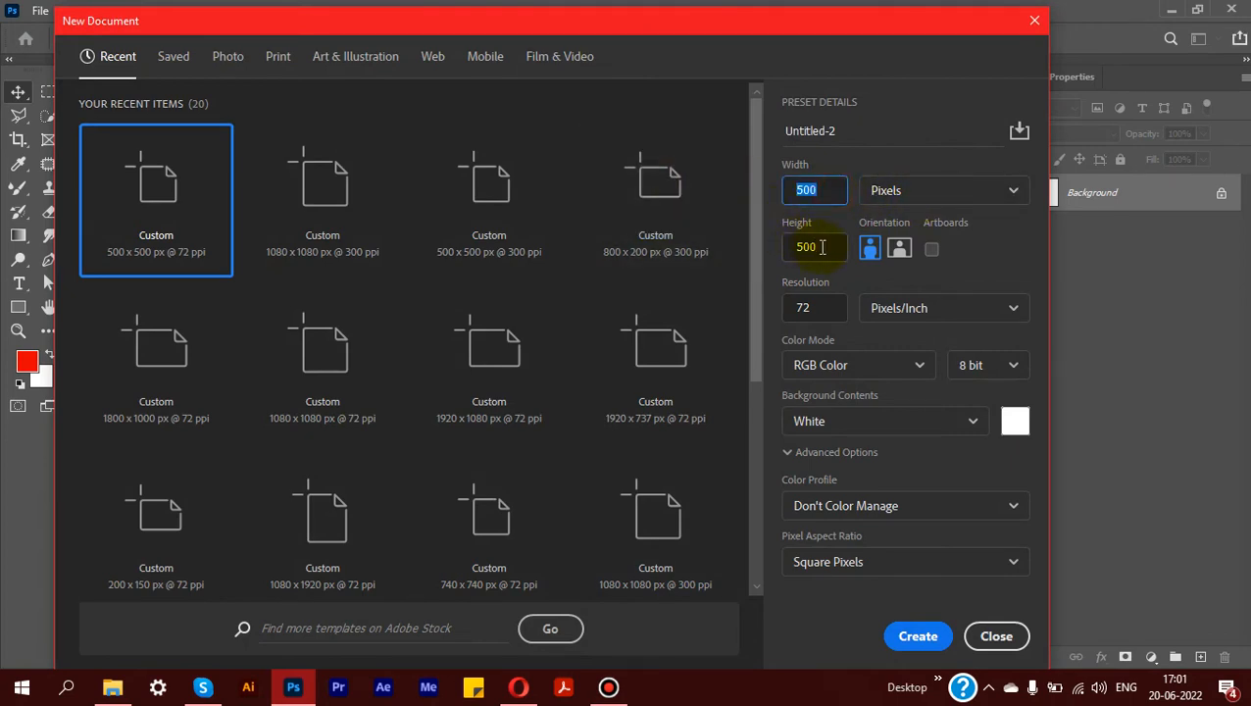
{"action": "left_click_drag", "start_coordinate": [822, 247], "coordinate": [766, 253]}
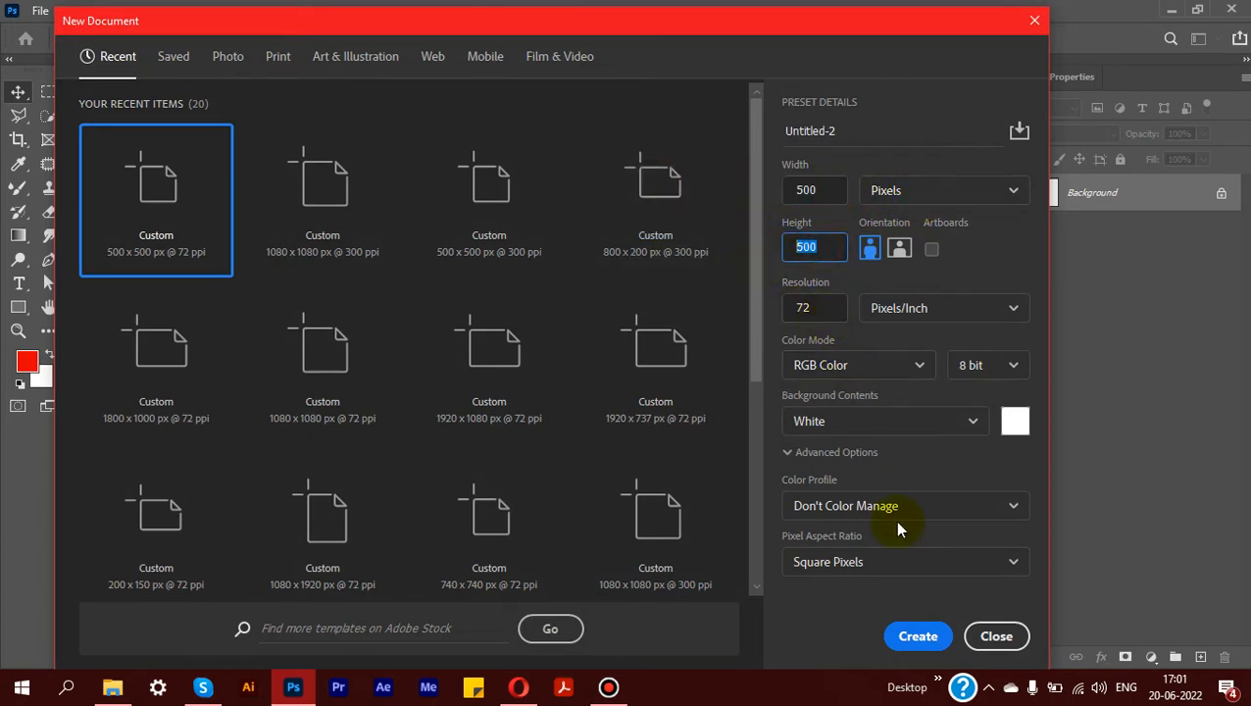
{"action": "left_click_drag", "start_coordinate": [832, 308], "coordinate": [768, 315]}
{"action": "left_click", "coordinate": [931, 639]}
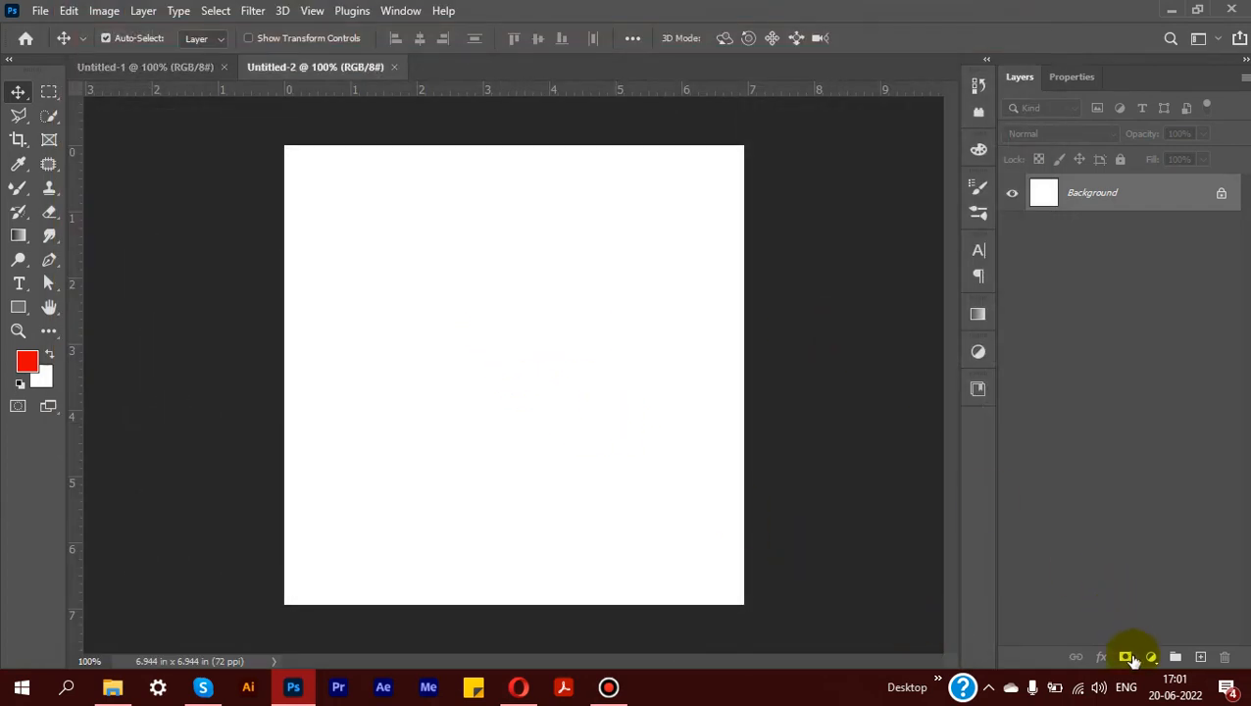
Add a solid color fill layer above the background in bright cyan blue, hex 00d8ff.
{"action": "left_click", "coordinate": [1149, 657]}
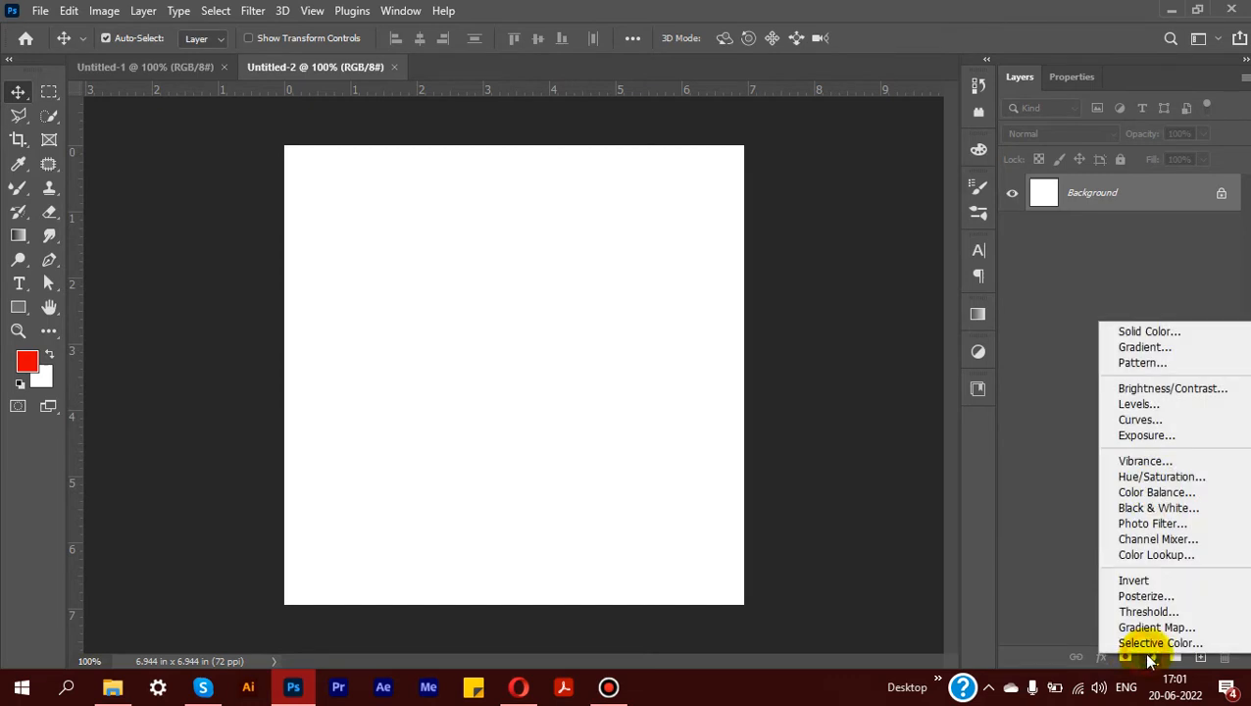
{"action": "left_click", "coordinate": [1153, 333]}
{"action": "mouse_move", "coordinate": [991, 387]}
{"action": "left_mouse_down"}
{"action": "mouse_move", "coordinate": [946, 349]}
{"action": "mouse_move", "coordinate": [961, 416]}
{"action": "mouse_move", "coordinate": [1000, 349]}
{"action": "mouse_move", "coordinate": [991, 379]}
{"action": "mouse_move", "coordinate": [997, 337]}
{"action": "mouse_move", "coordinate": [1008, 438]}
{"action": "mouse_move", "coordinate": [1010, 344]}
{"action": "left_mouse_up"}
{"action": "left_click", "coordinate": [1029, 466]}
{"action": "mouse_move", "coordinate": [1027, 483]}
{"action": "left_mouse_down"}
{"action": "mouse_move", "coordinate": [1030, 499]}
{"action": "mouse_move", "coordinate": [1026, 460]}
{"action": "left_mouse_up"}
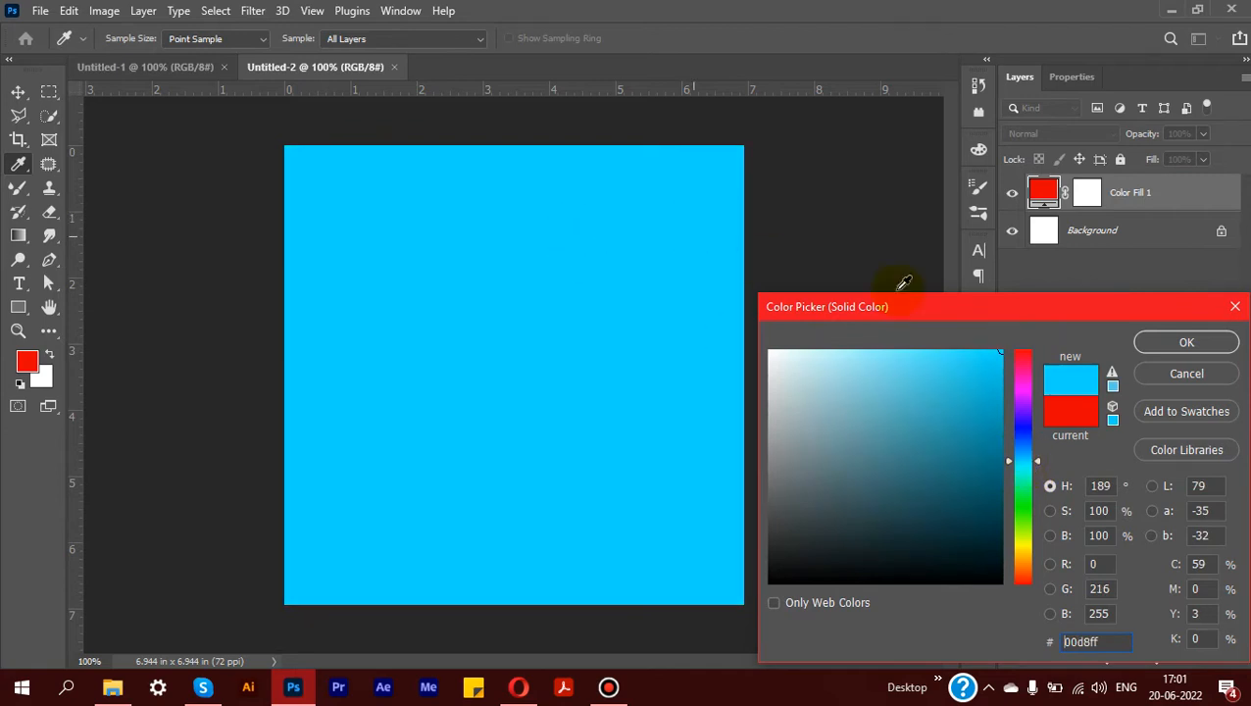
{"action": "left_click", "coordinate": [1186, 343]}
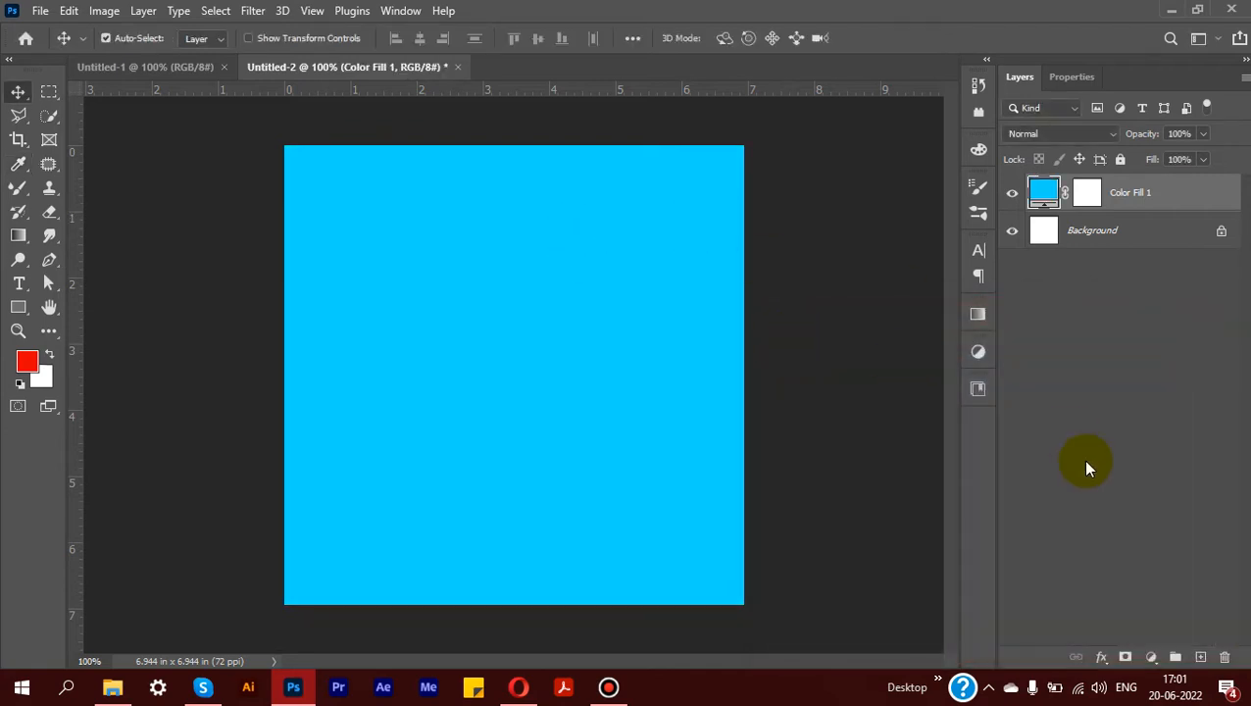
Add a new layer above the color fill and place the Pngtree ink brush graffiti image there at 25% scale, centered on the canvas.
{"action": "left_click", "coordinate": [1169, 583]}
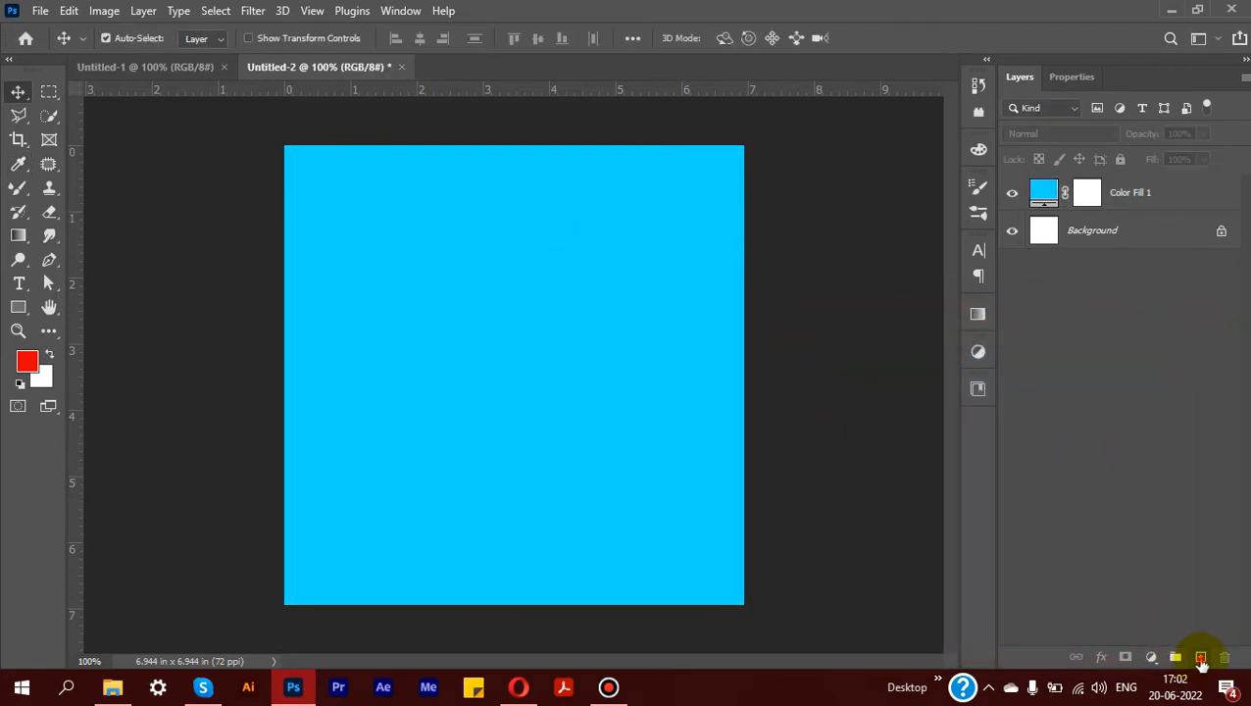
{"action": "left_click", "coordinate": [1201, 657]}
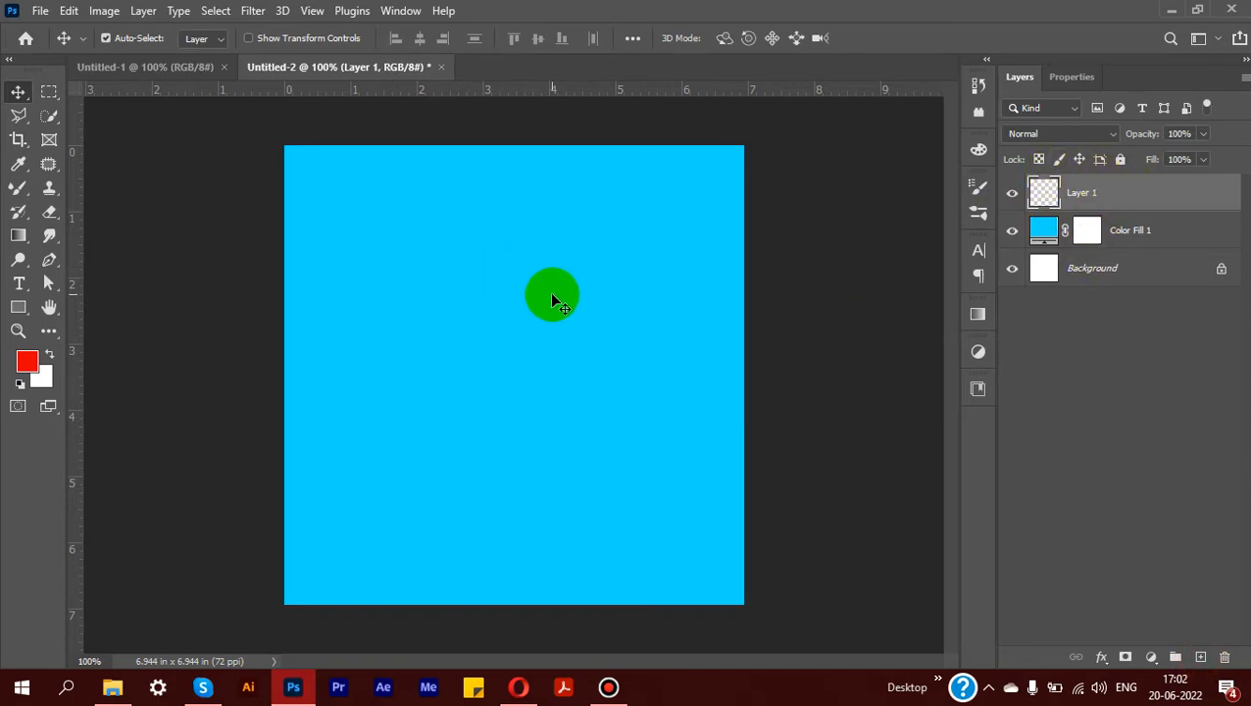
{"action": "left_click", "coordinate": [108, 689]}
{"action": "mouse_move", "coordinate": [307, 233]}
{"action": "left_mouse_down"}
{"action": "mouse_move", "coordinate": [404, 547]}
{"action": "mouse_move", "coordinate": [513, 341]}
{"action": "left_mouse_up"}
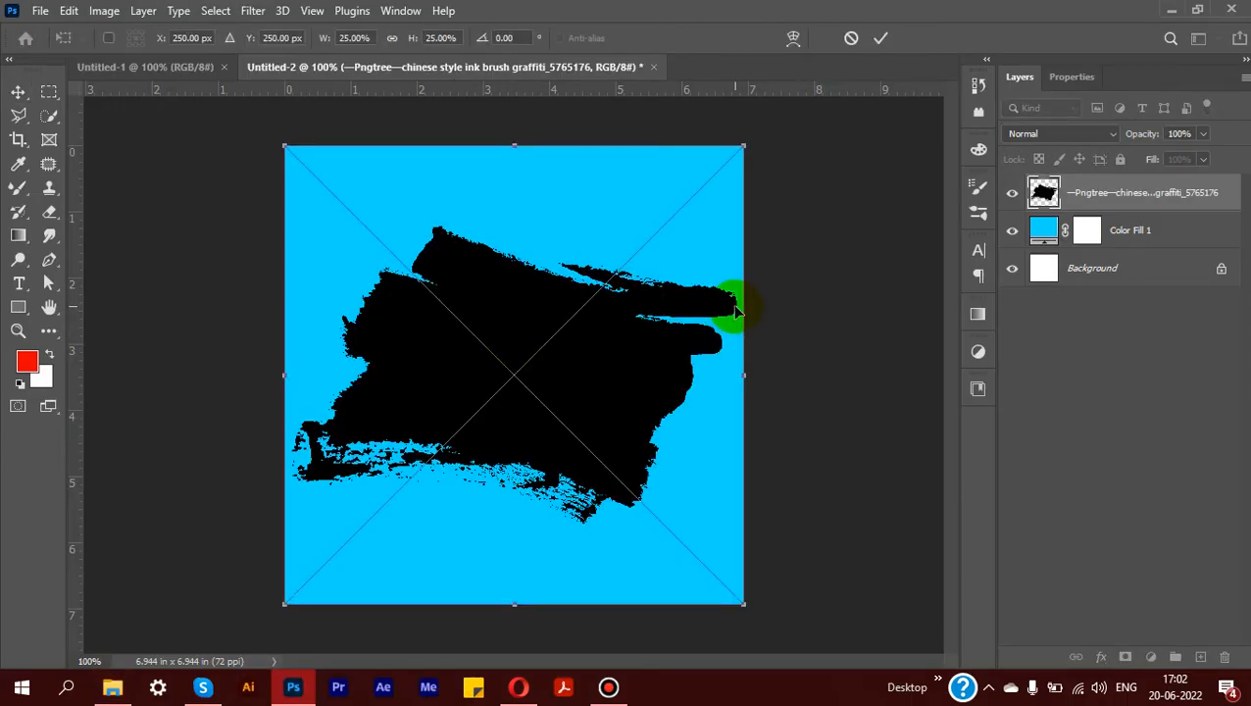
{"action": "left_click", "coordinate": [879, 41]}
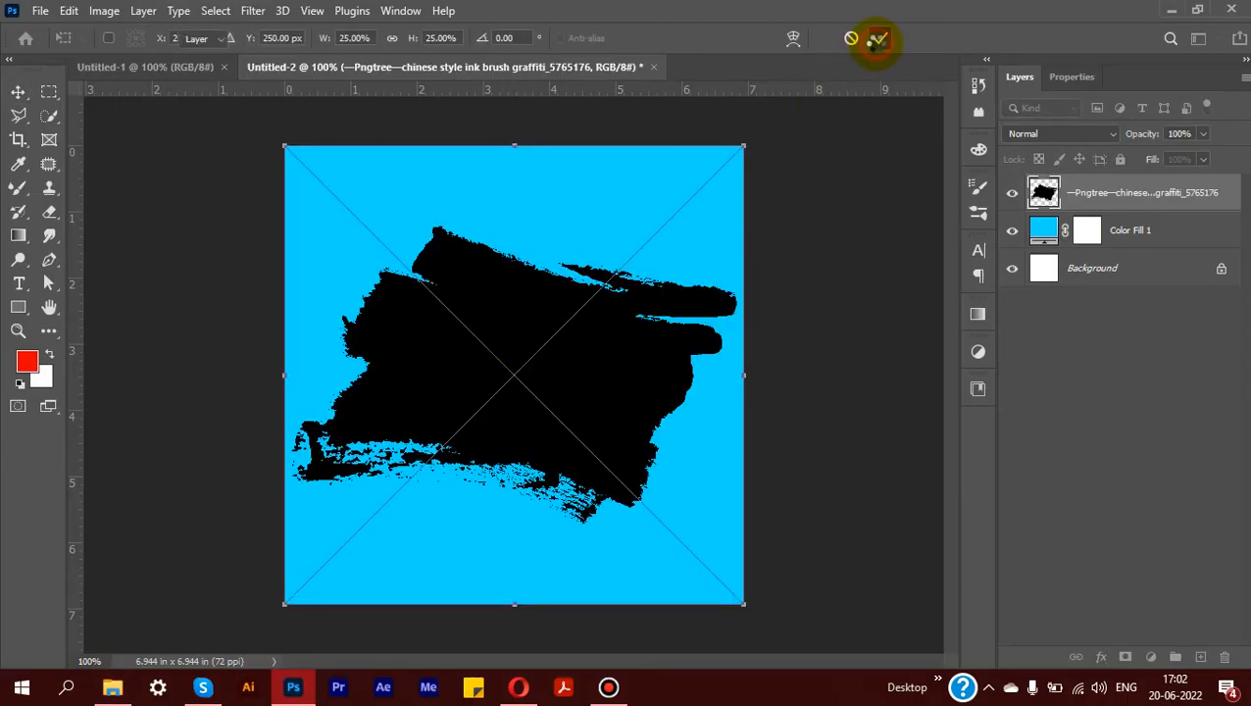
{"action": "left_click", "coordinate": [881, 220]}
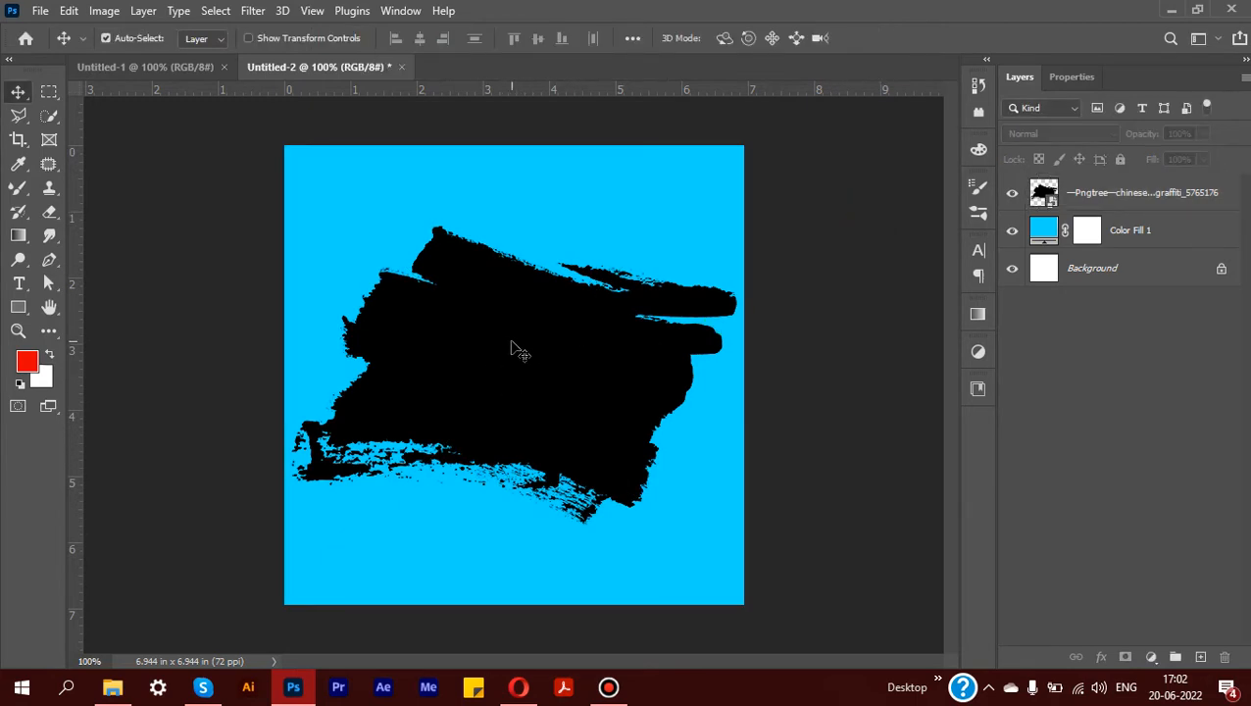
{"action": "left_click", "coordinate": [511, 343]}
{"action": "left_click", "coordinate": [863, 330]}
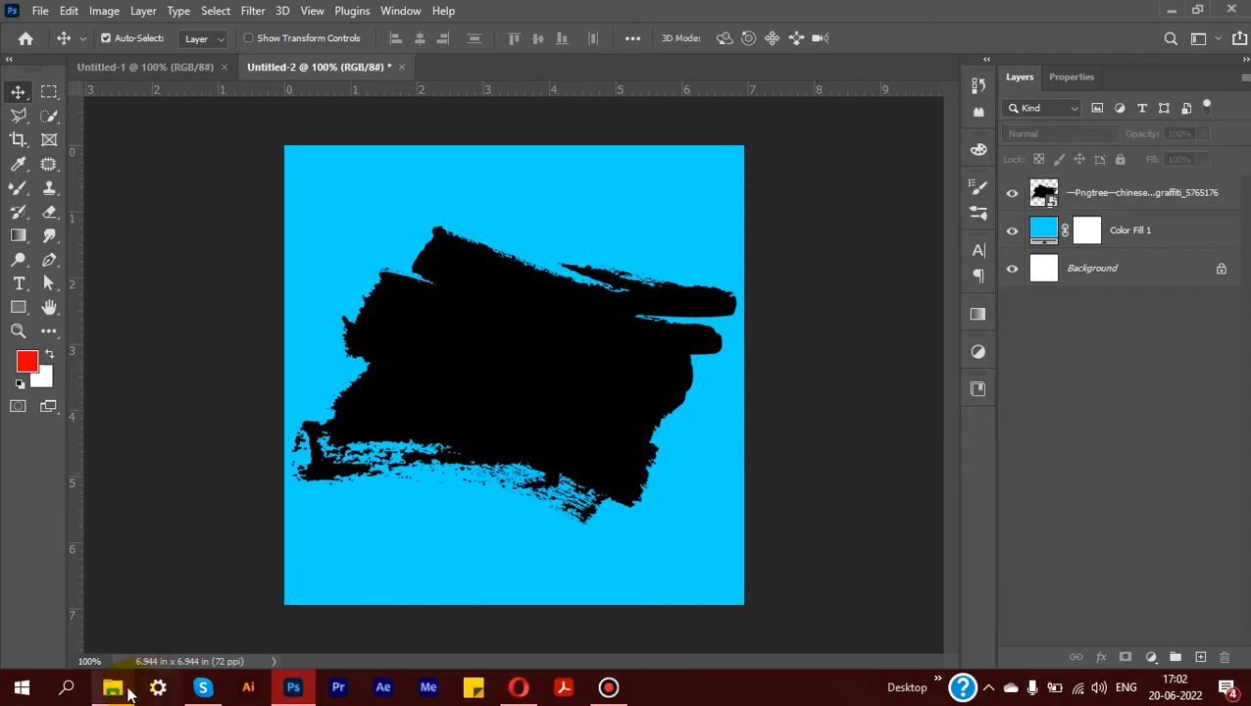
Place the photo of the girl in the denim cap above the brush shape and clip it to the brush layer.
{"action": "left_click", "coordinate": [123, 690]}
{"action": "left_click_drag", "start_coordinate": [246, 251], "coordinate": [490, 422]}
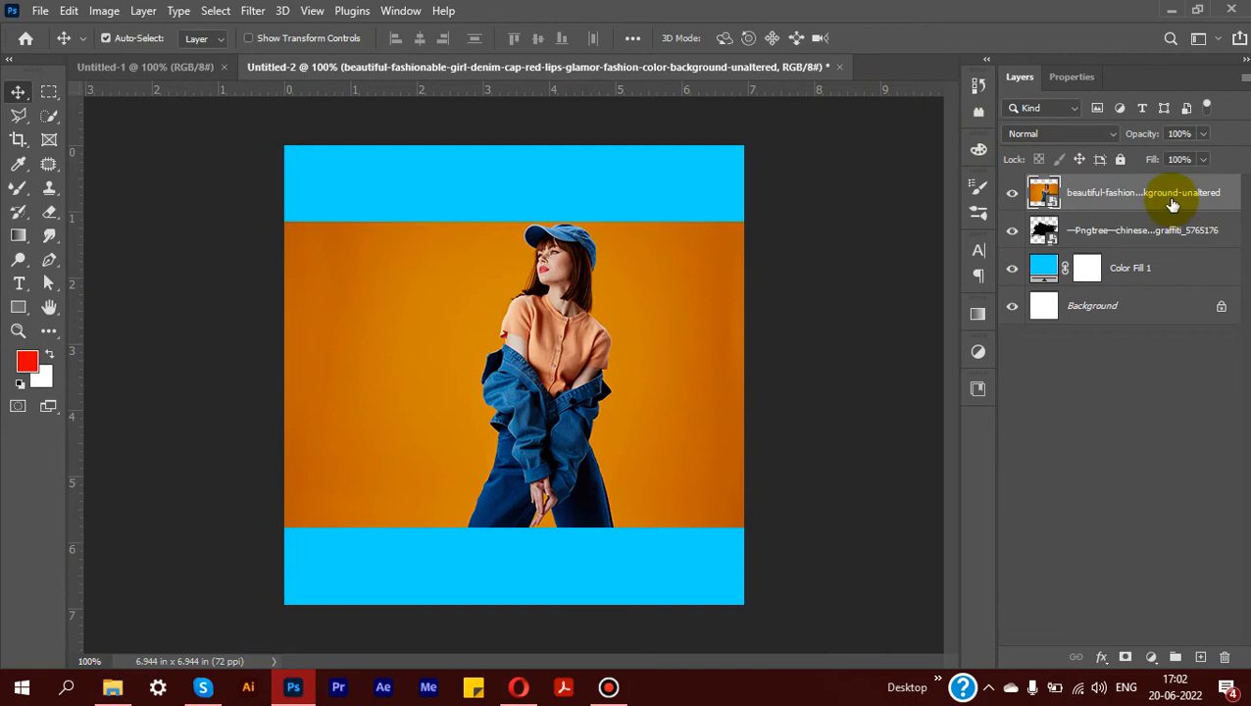
{"action": "left_click", "coordinate": [1155, 378]}
{"action": "right_click", "coordinate": [1145, 195]}
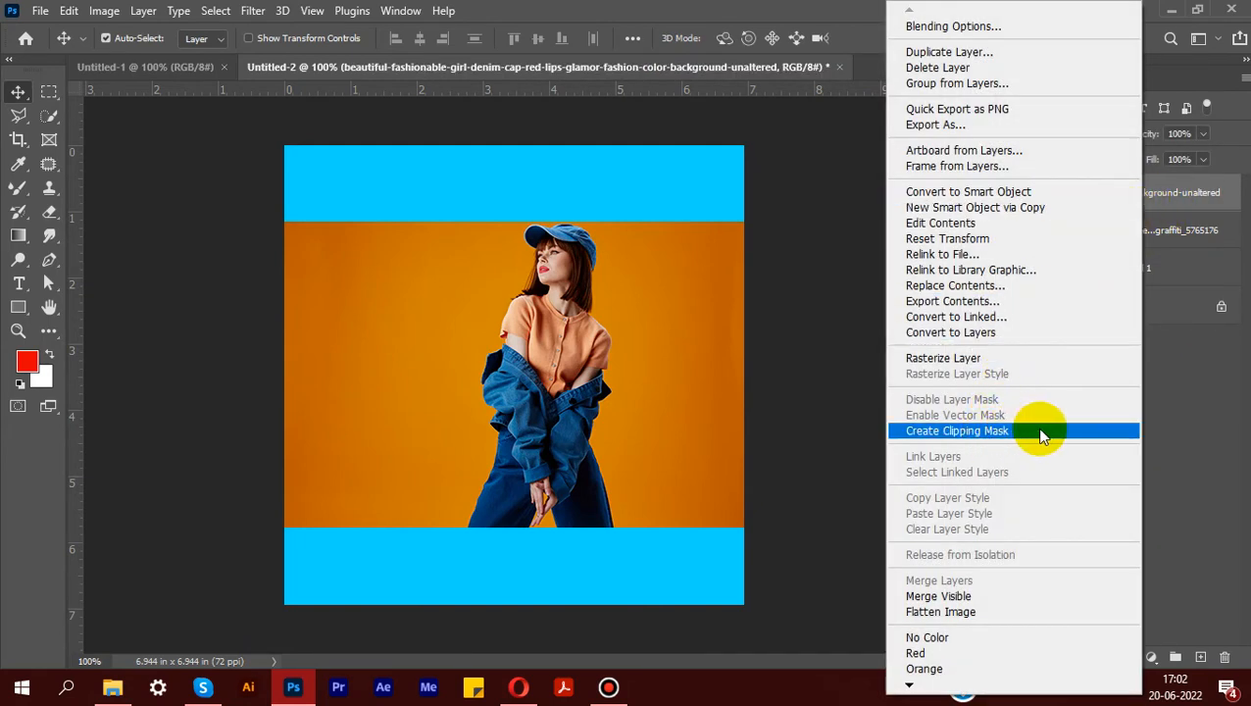
{"action": "left_click", "coordinate": [980, 439]}
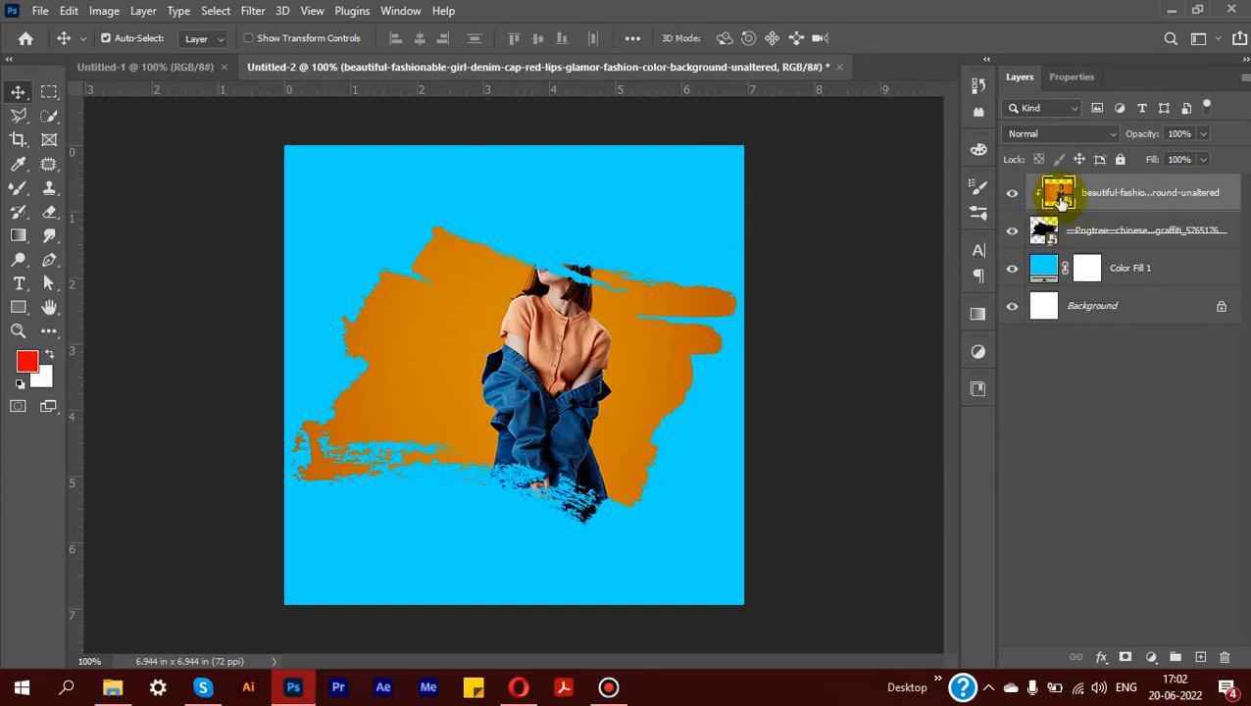
Move the clipped photo down and to the left, and enlarge it to about 41% to cover the brush shape.
{"action": "left_click_drag", "start_coordinate": [556, 355], "coordinate": [514, 351]}
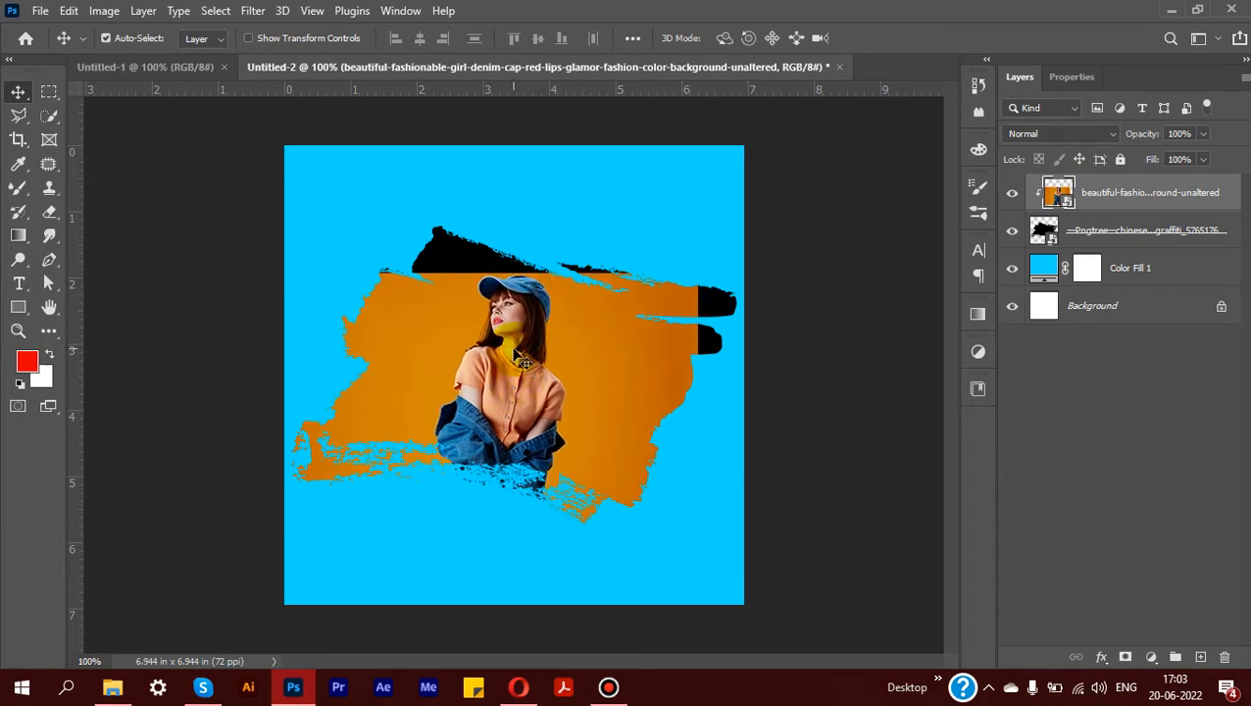
{"action": "key", "text": "ctrl+t"}
{"action": "left_click_drag", "start_coordinate": [697, 279], "coordinate": [760, 229]}
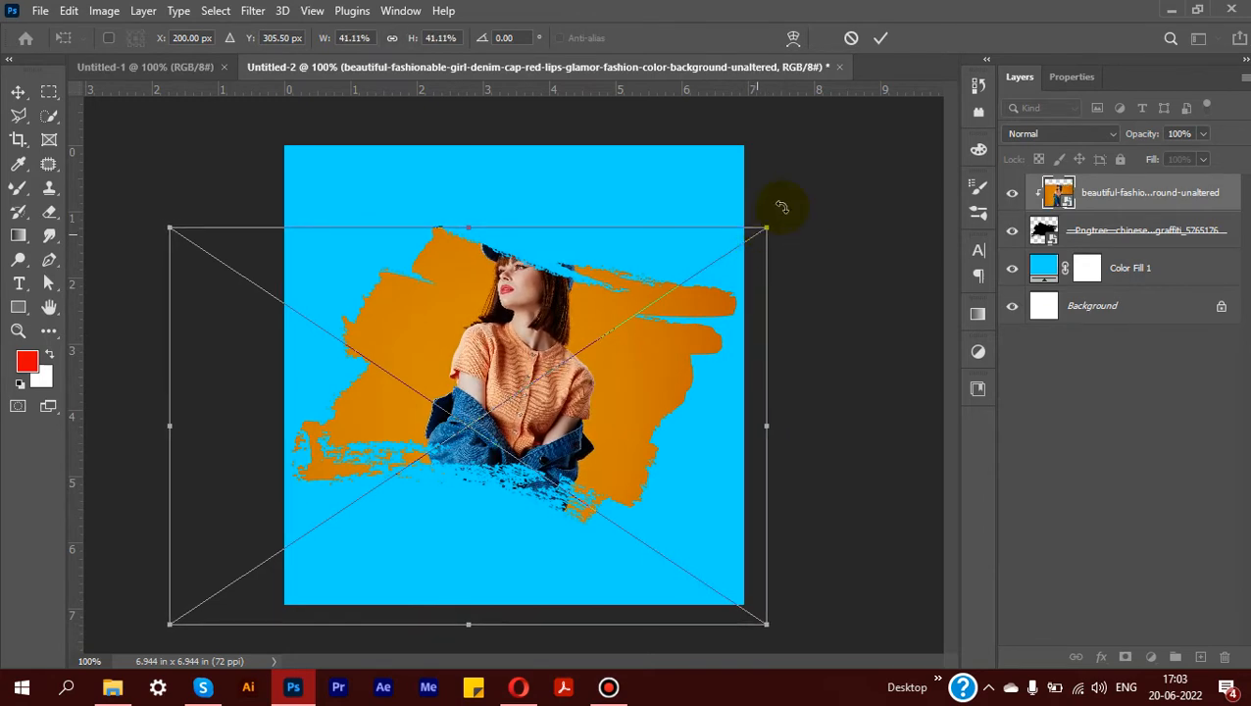
{"action": "left_click", "coordinate": [880, 37]}
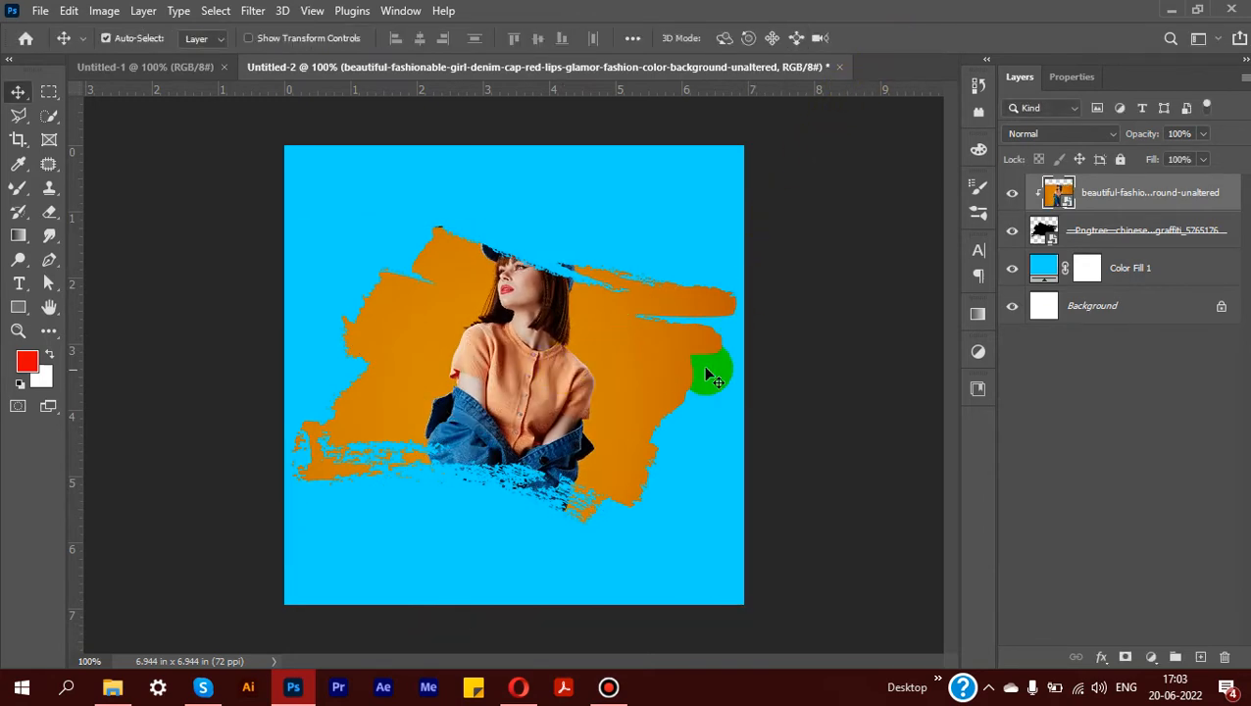
Rotate the brush graffiti layer clockwise by about 11 degrees.
{"action": "left_click", "coordinate": [1094, 231]}
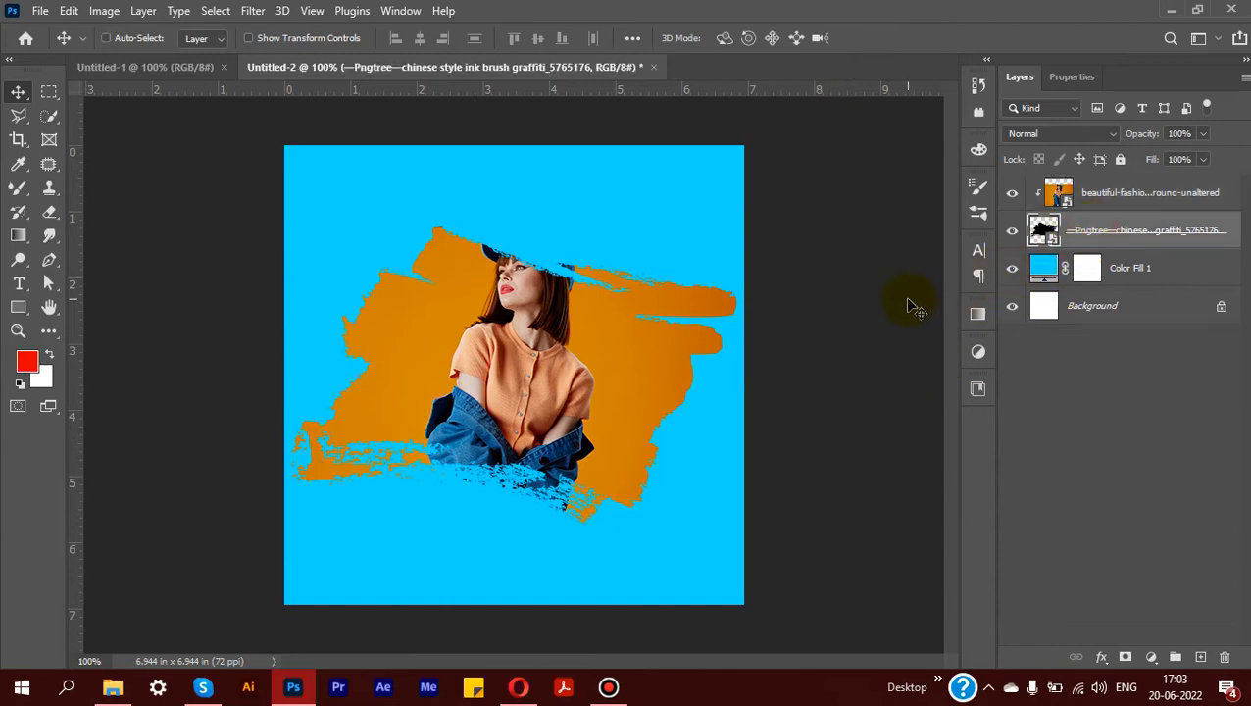
{"action": "key", "text": "ctrl+t"}
{"action": "left_click_drag", "start_coordinate": [765, 129], "coordinate": [741, 226]}
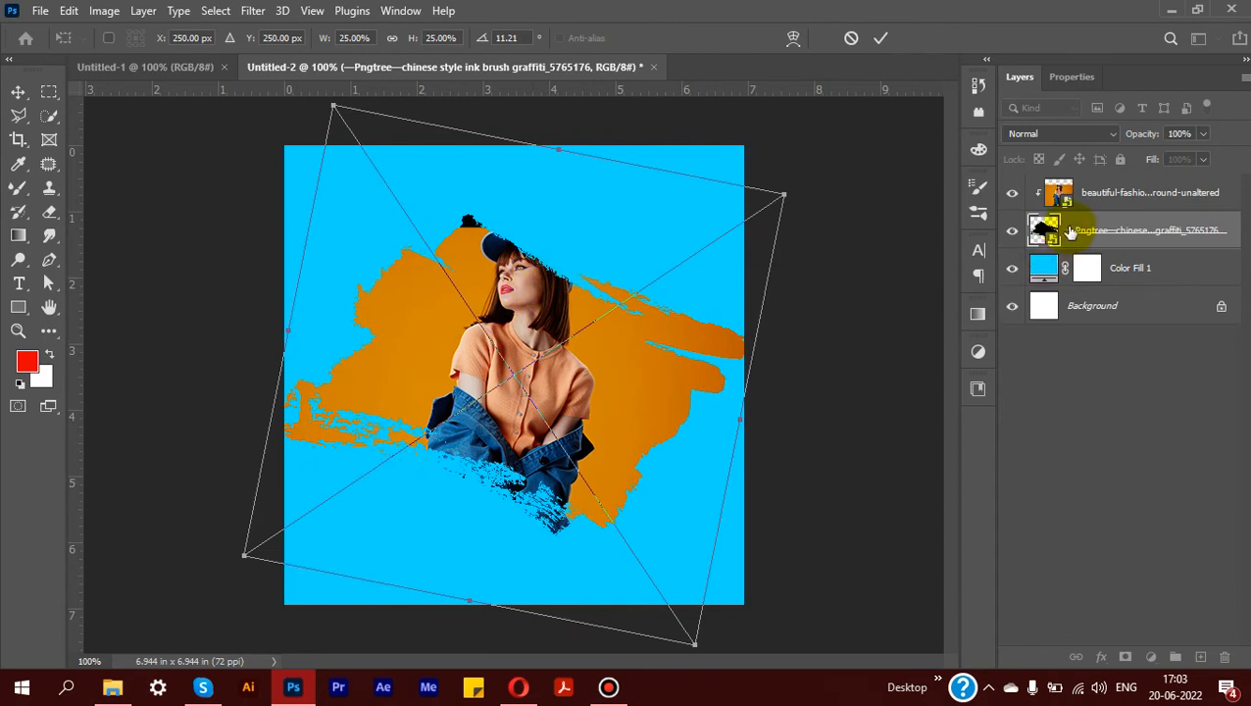
Try flipping the brush shape horizontally and vertically as well as repositioning it, and undo these changes.
{"action": "left_click_drag", "start_coordinate": [802, 191], "coordinate": [705, 204]}
{"action": "key", "text": "ctrl+z"}
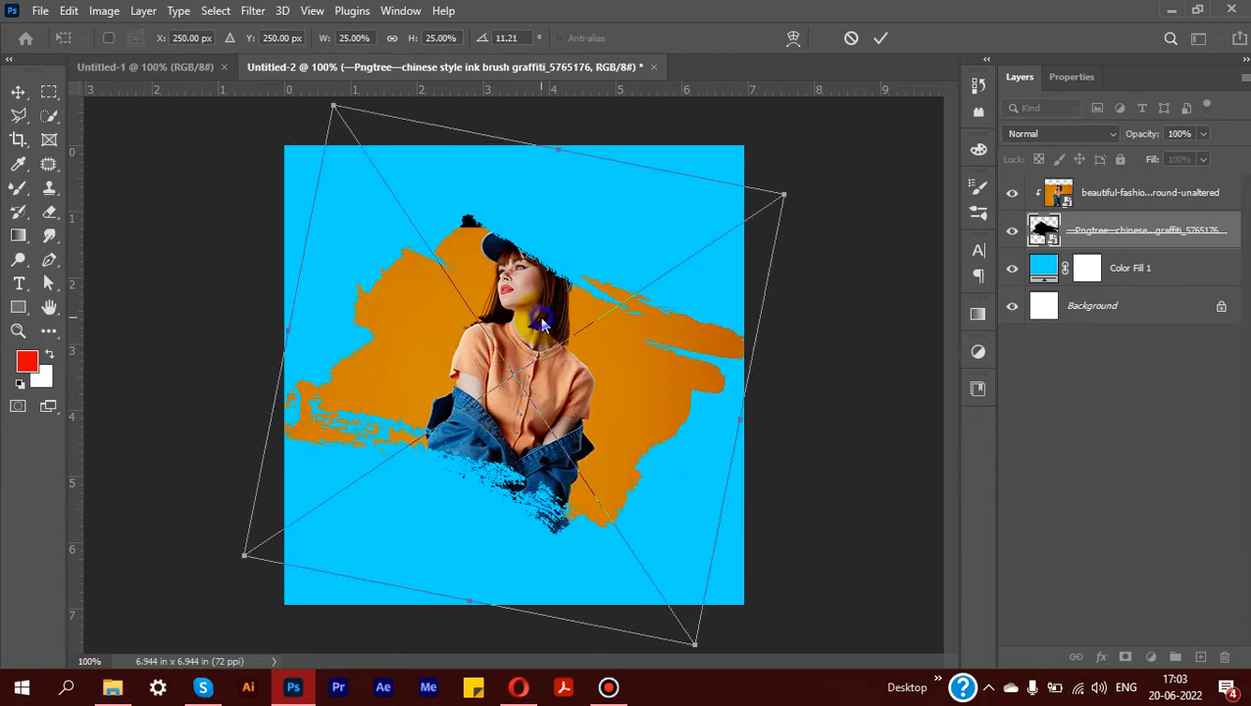
{"action": "right_click", "coordinate": [541, 321]}
{"action": "left_click", "coordinate": [567, 600]}
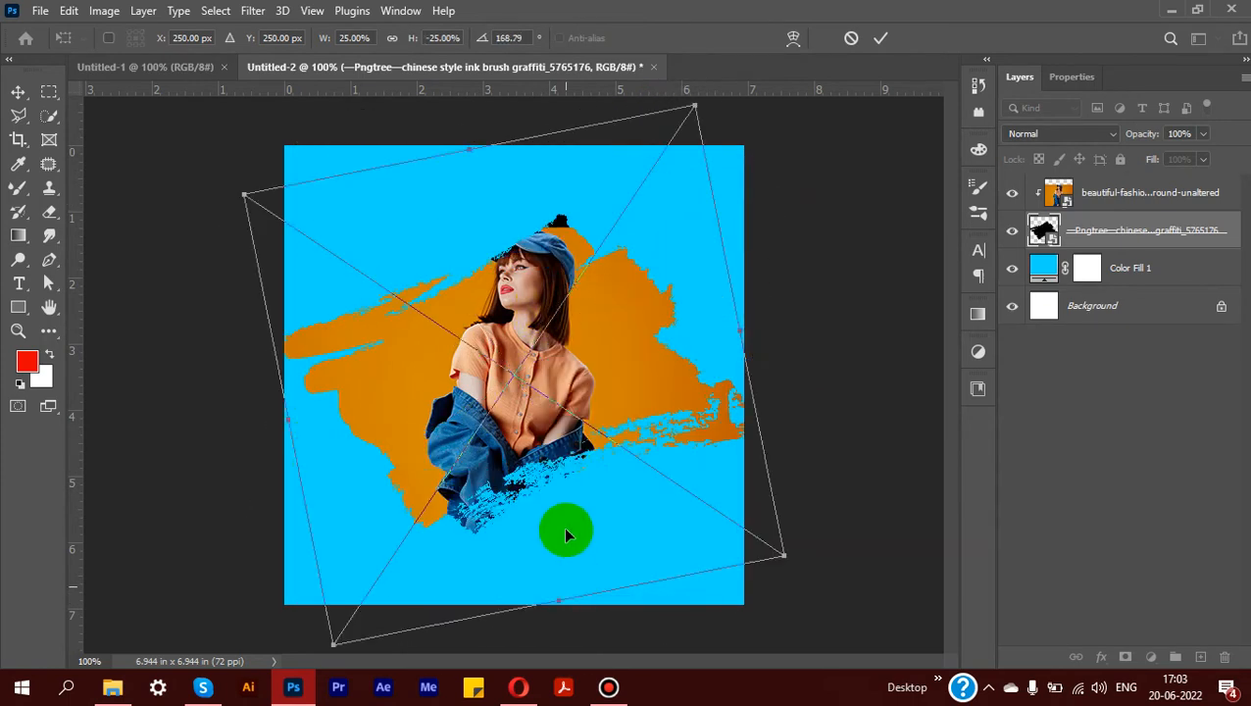
{"action": "right_click", "coordinate": [539, 340]}
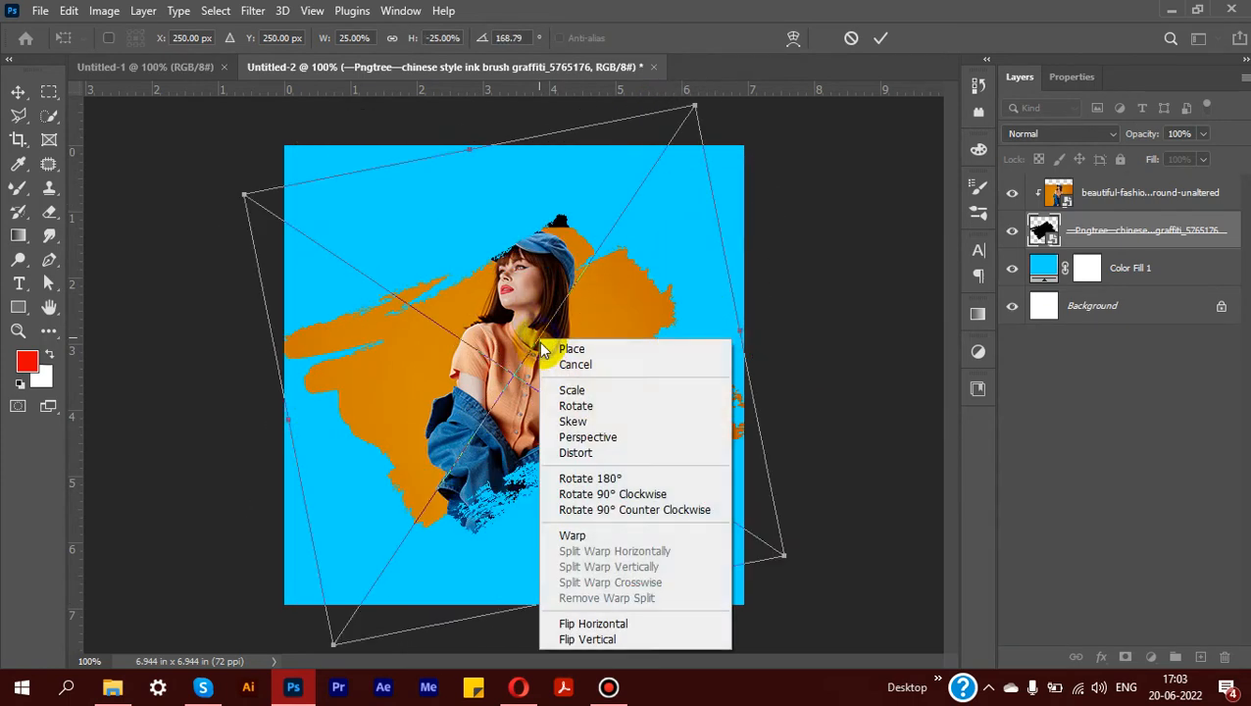
{"action": "left_click", "coordinate": [580, 638]}
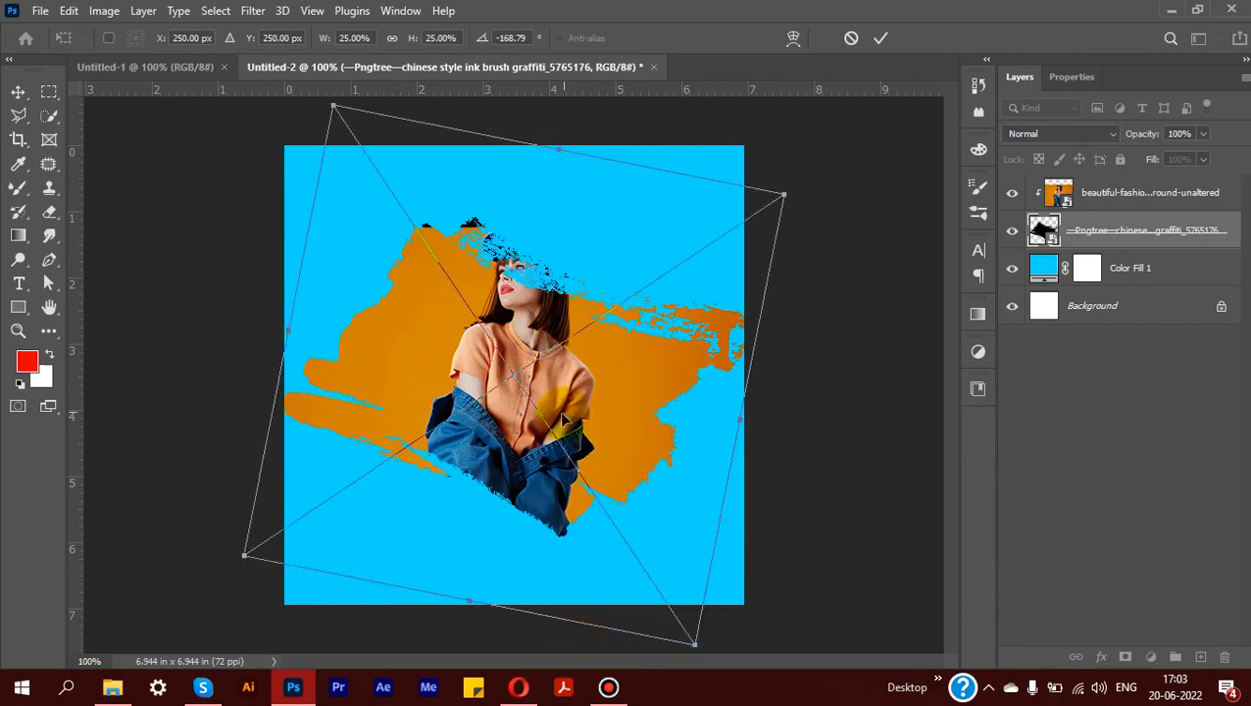
{"action": "key", "text": "ctrl+z"}
{"action": "key", "text": "ctrl+z"}
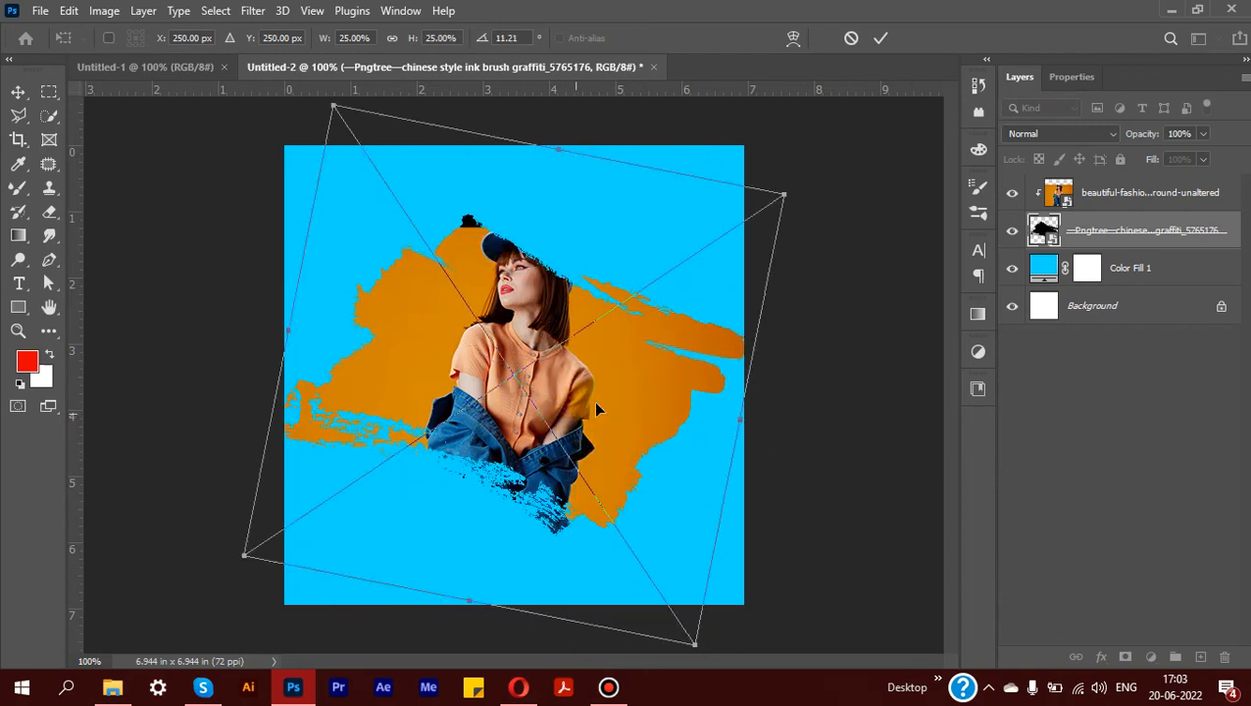
{"action": "left_click_drag", "start_coordinate": [624, 374], "coordinate": [630, 398]}
{"action": "key", "text": "ctrl+z"}
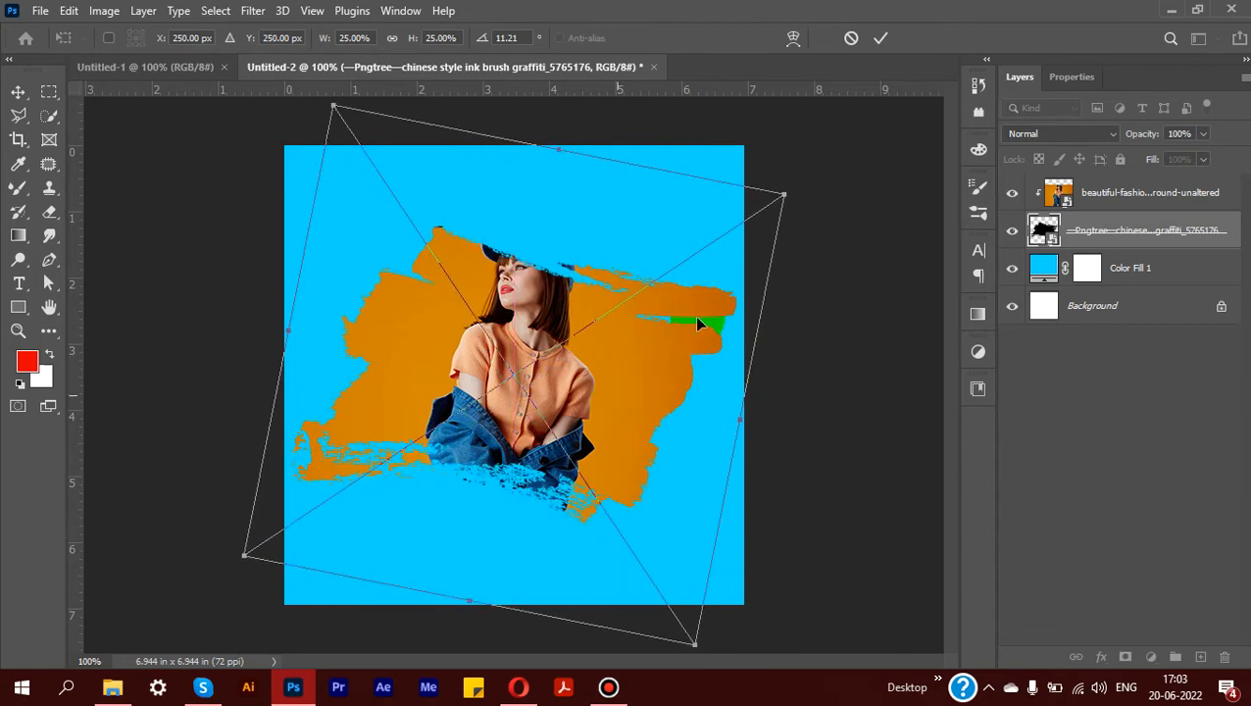
Set the brush shape's rotation to about 12 degrees and apply the transformation.
{"action": "mouse_move", "coordinate": [820, 200]}
{"action": "left_mouse_down"}
{"action": "mouse_move", "coordinate": [827, 208]}
{"action": "mouse_move", "coordinate": [821, 193]}
{"action": "mouse_move", "coordinate": [686, 146]}
{"action": "mouse_move", "coordinate": [826, 215]}
{"action": "mouse_move", "coordinate": [825, 194]}
{"action": "left_mouse_up"}
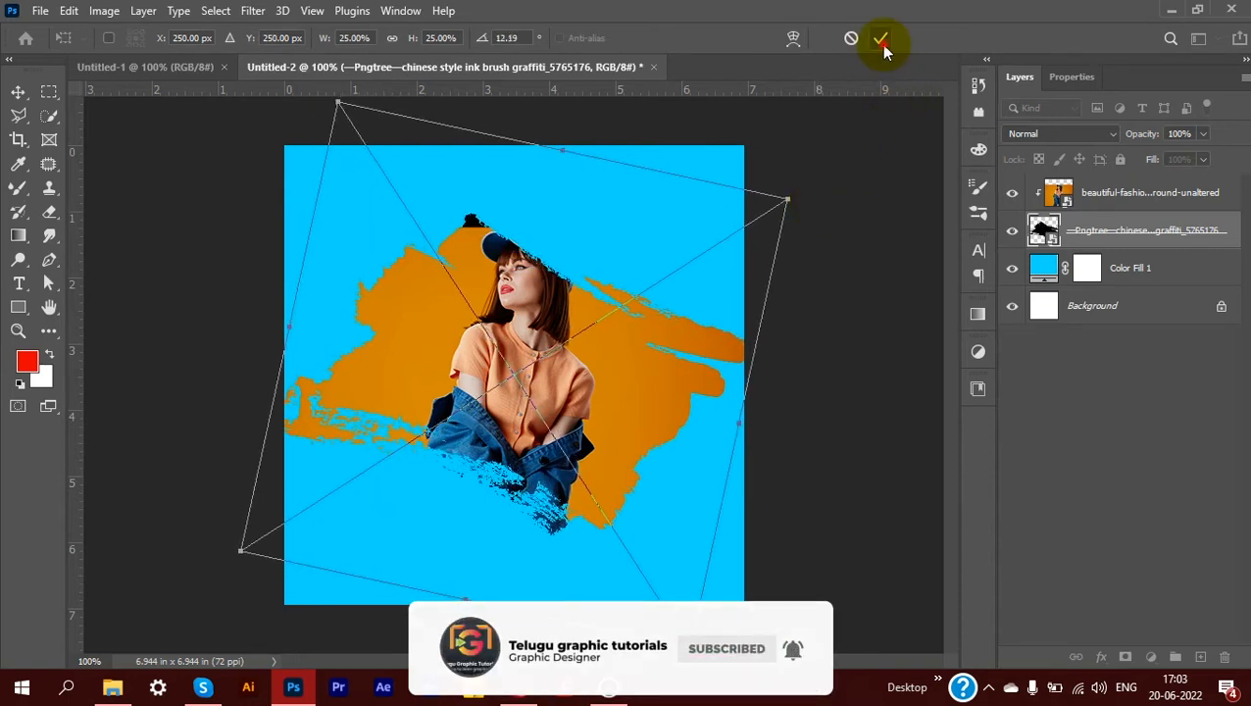
{"action": "left_click", "coordinate": [881, 39]}
Enlarge the clipped photo to about 42.5% from its upper-left corner so it covers the brush shape's upper tip.
{"action": "left_click", "coordinate": [1115, 196]}
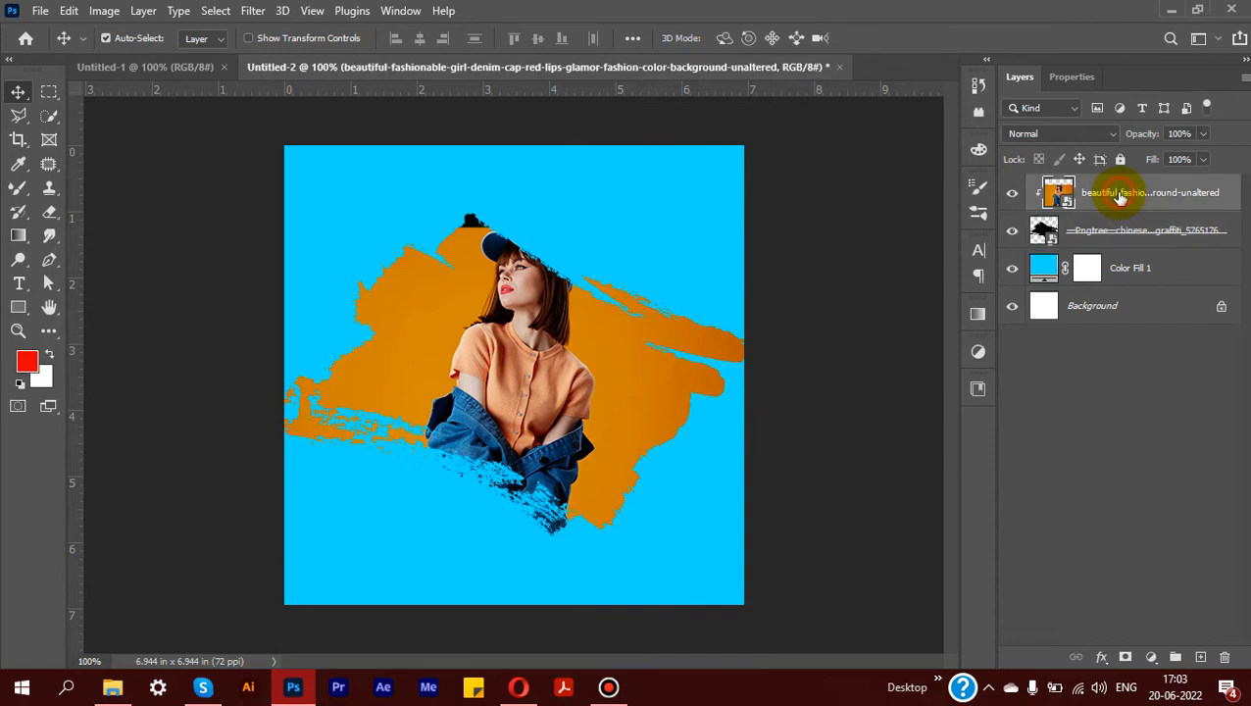
{"action": "key", "text": "ctrl+t"}
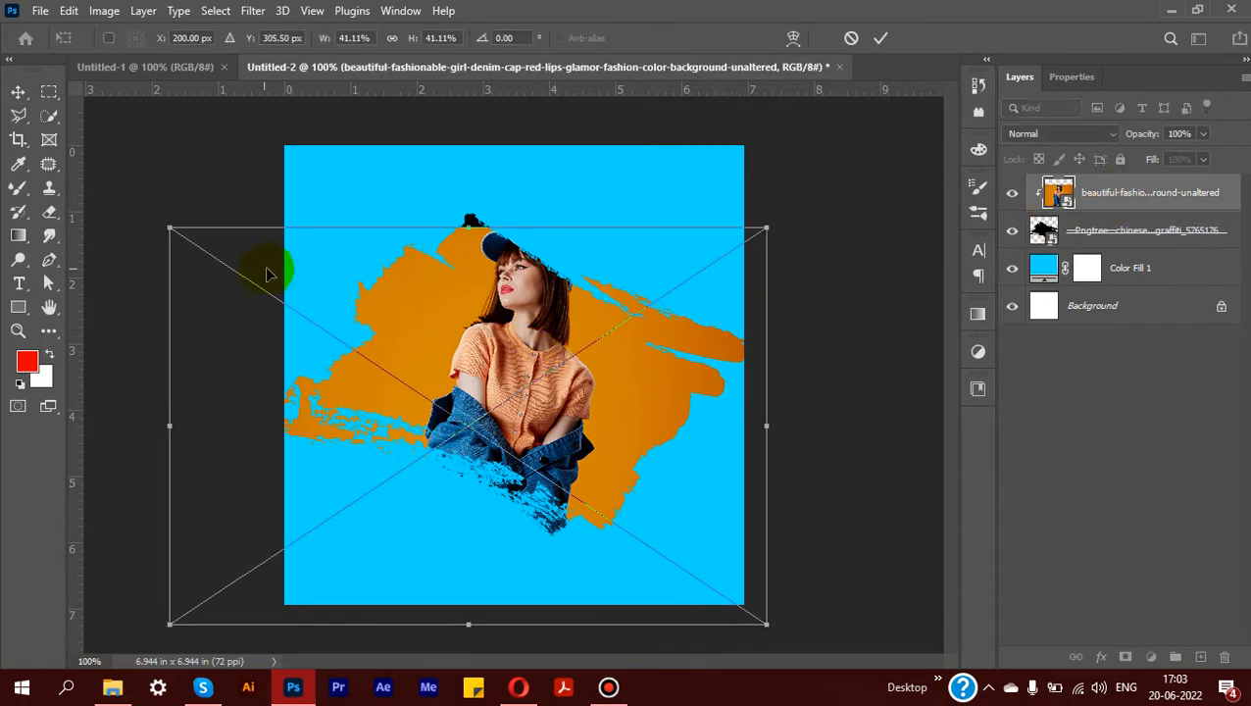
{"action": "left_click_drag", "start_coordinate": [171, 228], "coordinate": [161, 193]}
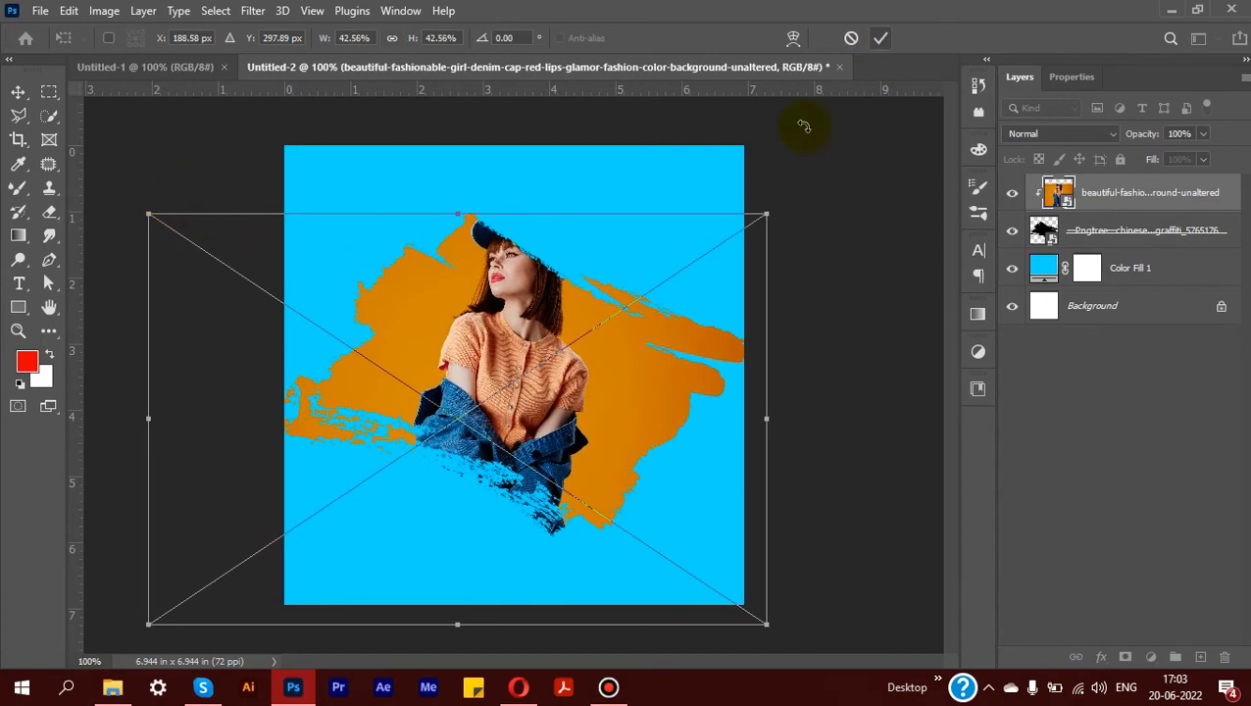
{"action": "key", "text": "ctrl+z"}
{"action": "left_click_drag", "start_coordinate": [168, 229], "coordinate": [159, 195]}
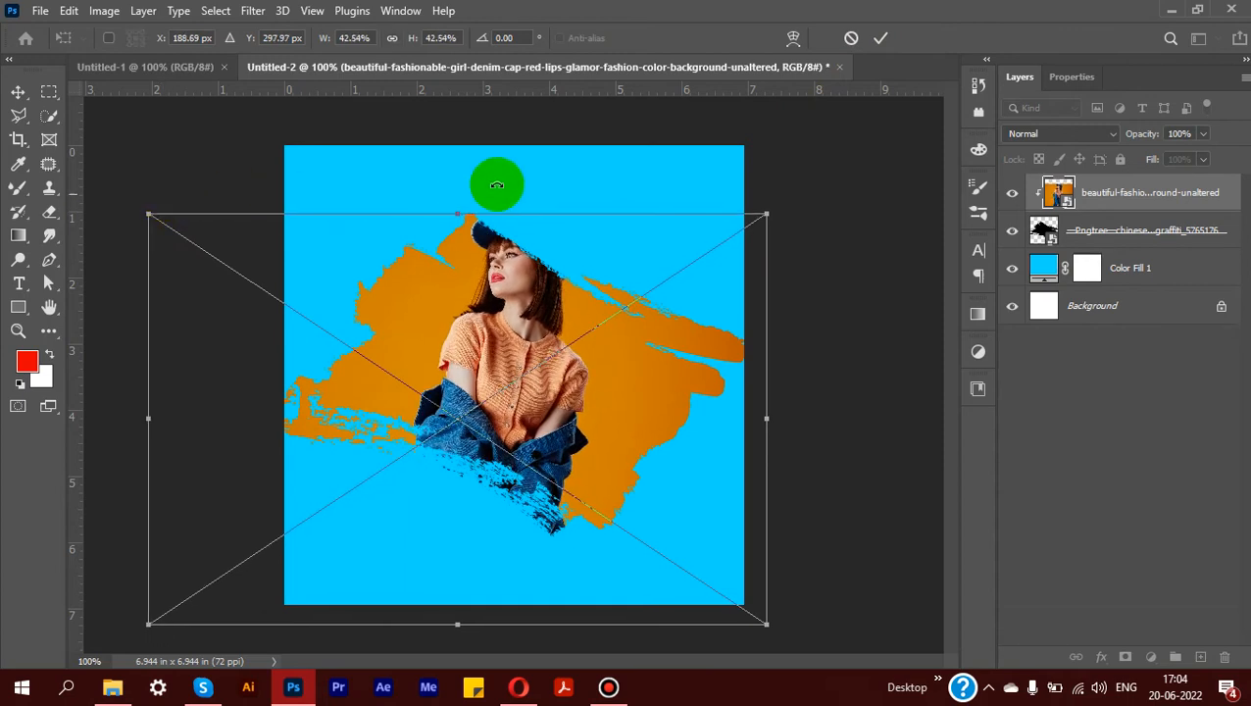
{"action": "left_click", "coordinate": [883, 39]}
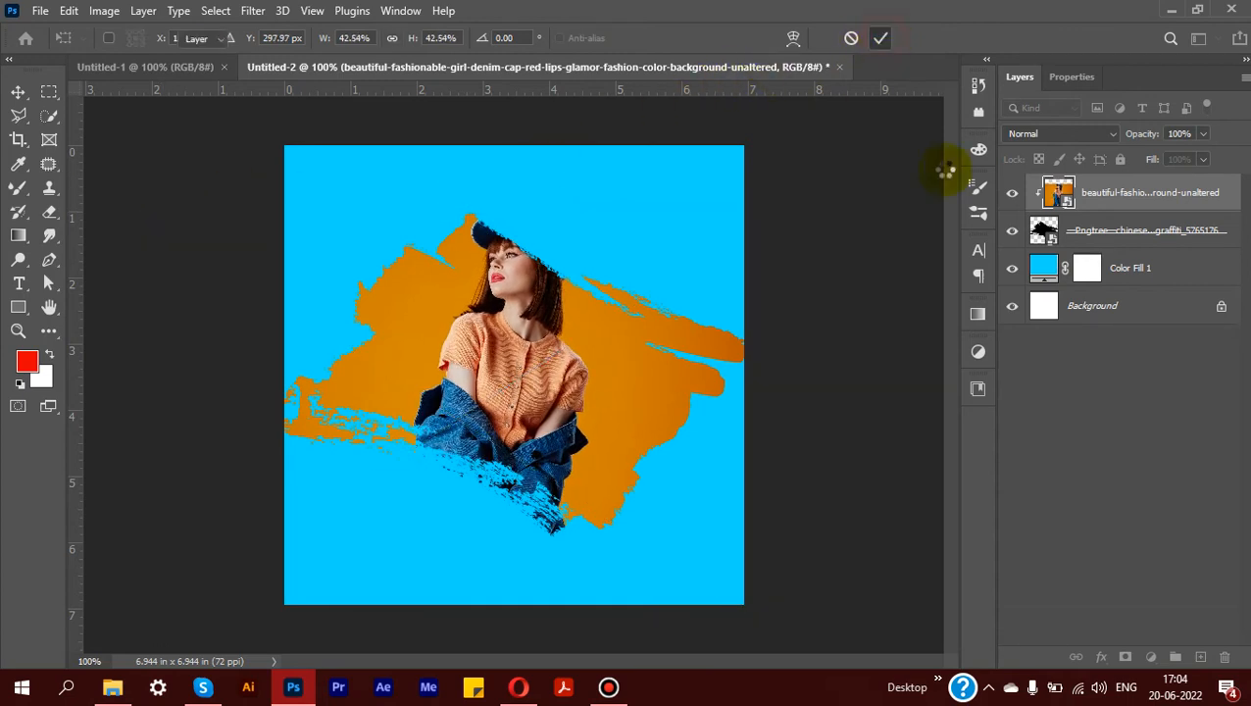
Scale the photo and brush layers together to about 92% and nudge them slightly to the right.
{"action": "left_click", "coordinate": [1135, 234], "text": "shift"}
{"action": "key", "text": "ctrl+t"}
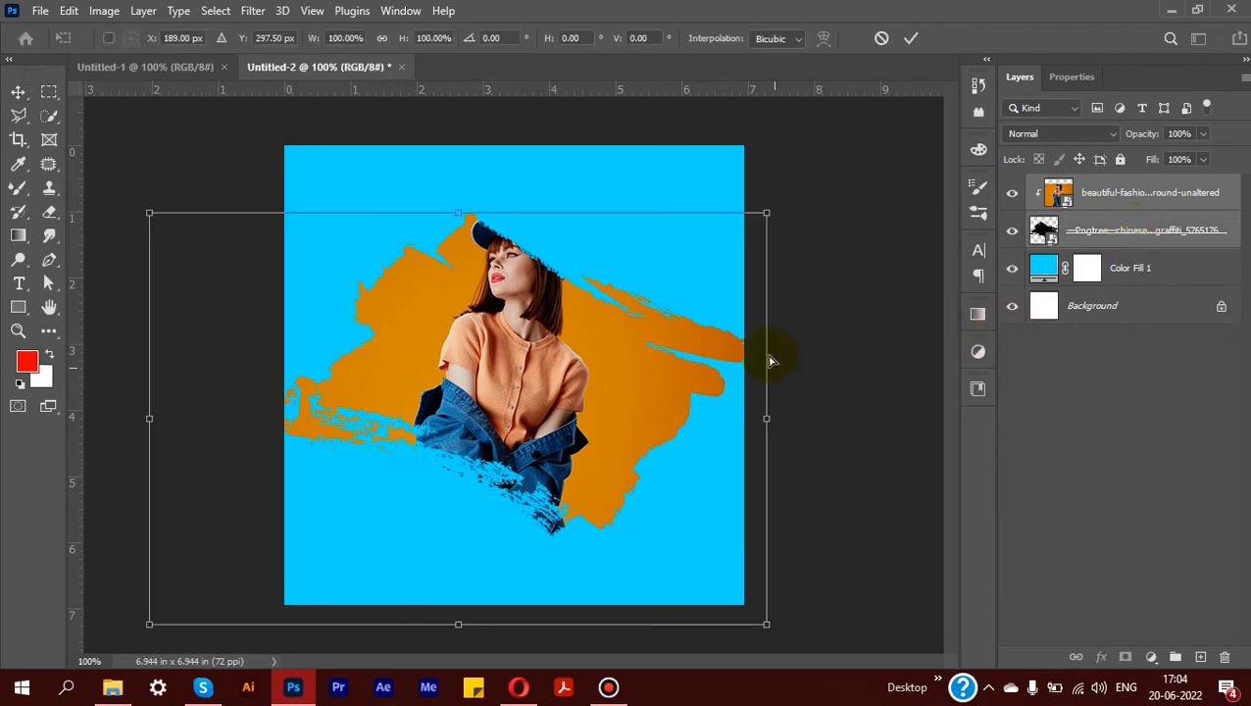
{"action": "left_click_drag", "start_coordinate": [770, 213], "coordinate": [768, 257]}
{"action": "left_click_drag", "start_coordinate": [649, 334], "coordinate": [652, 339]}
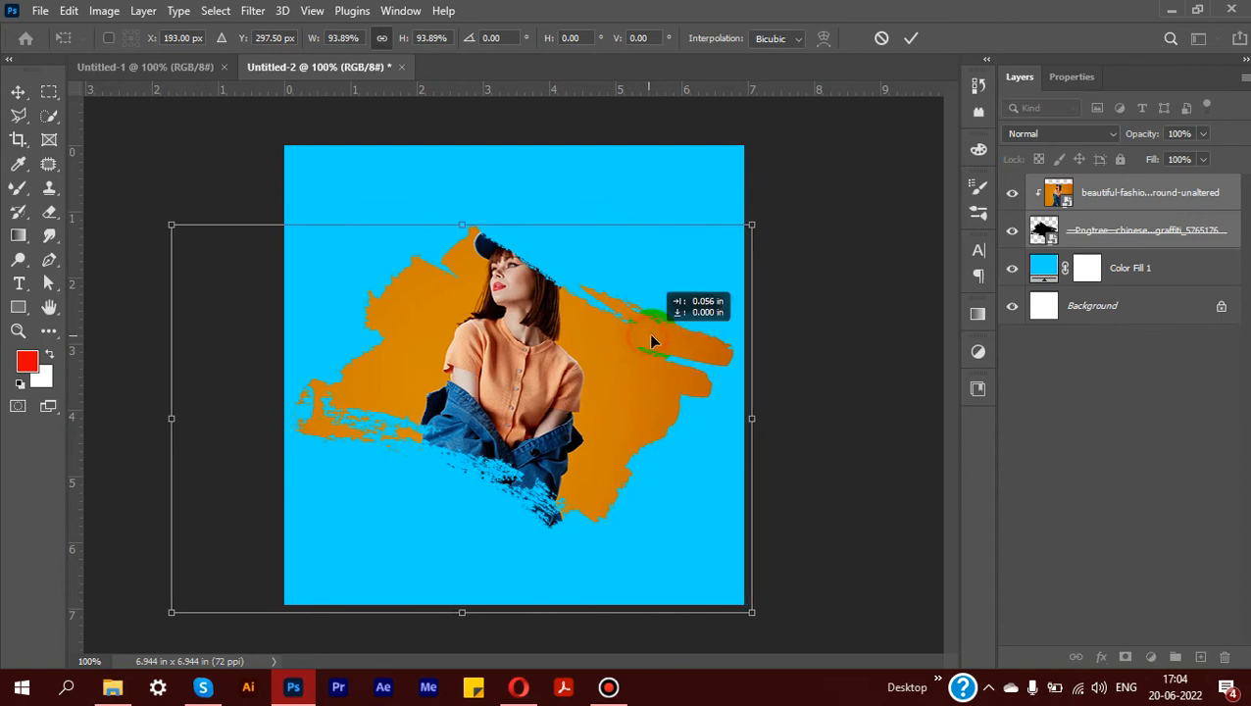
{"action": "left_click_drag", "start_coordinate": [751, 223], "coordinate": [743, 227]}
{"action": "left_click", "coordinate": [911, 38]}
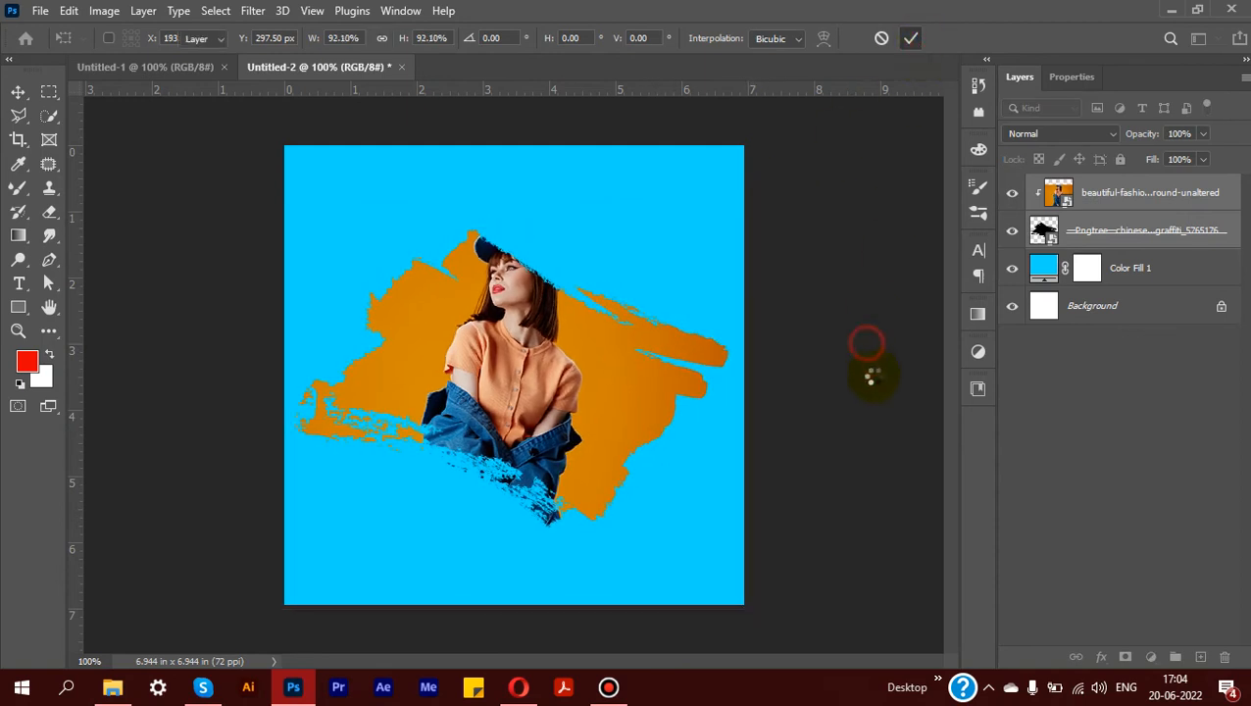
Enable a drop shadow on the ink brush shape layer and open the shadow's settings.
{"action": "left_click", "coordinate": [1079, 403]}
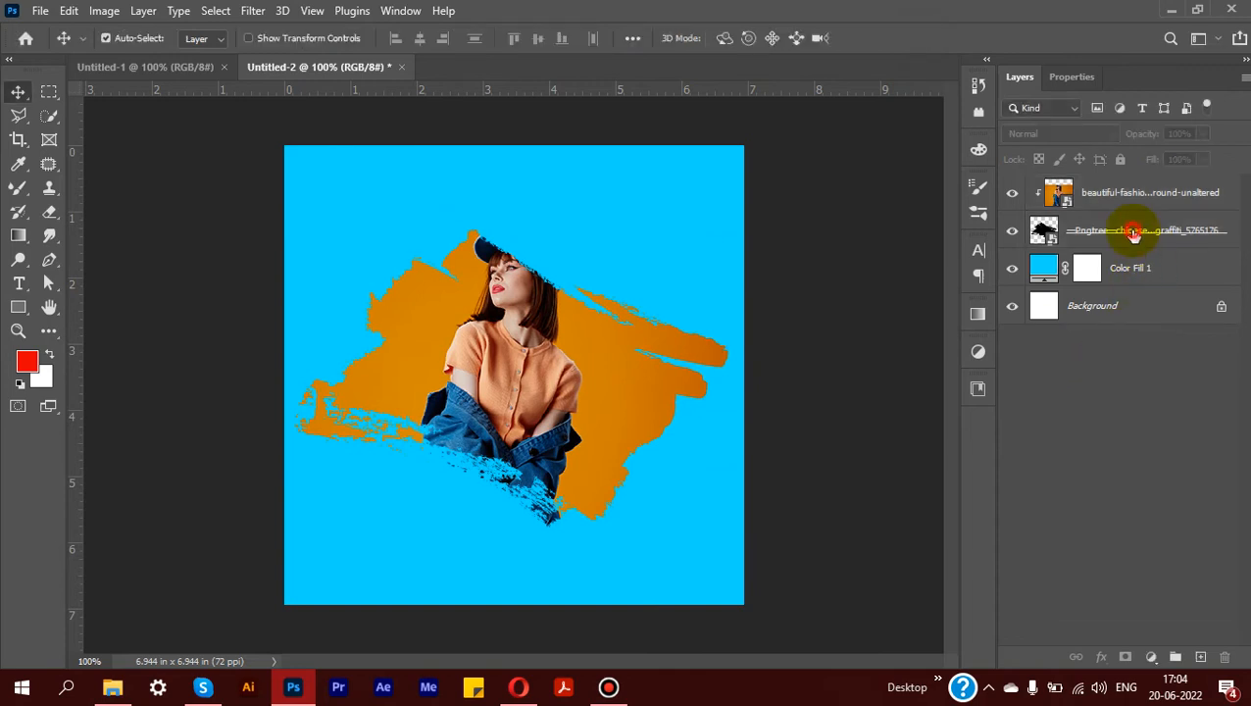
{"action": "left_click", "coordinate": [1133, 234]}
{"action": "right_click", "coordinate": [1127, 234]}
{"action": "left_click", "coordinate": [933, 29]}
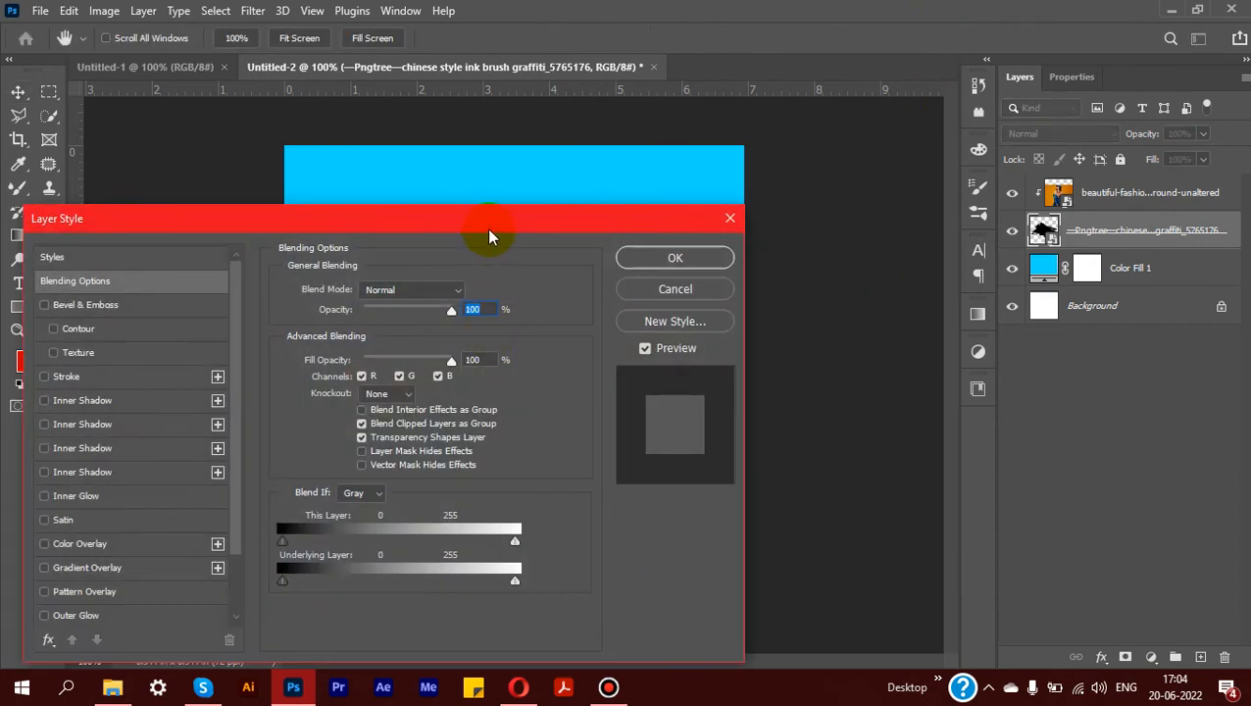
{"action": "left_click_drag", "start_coordinate": [596, 220], "coordinate": [1021, 221]}
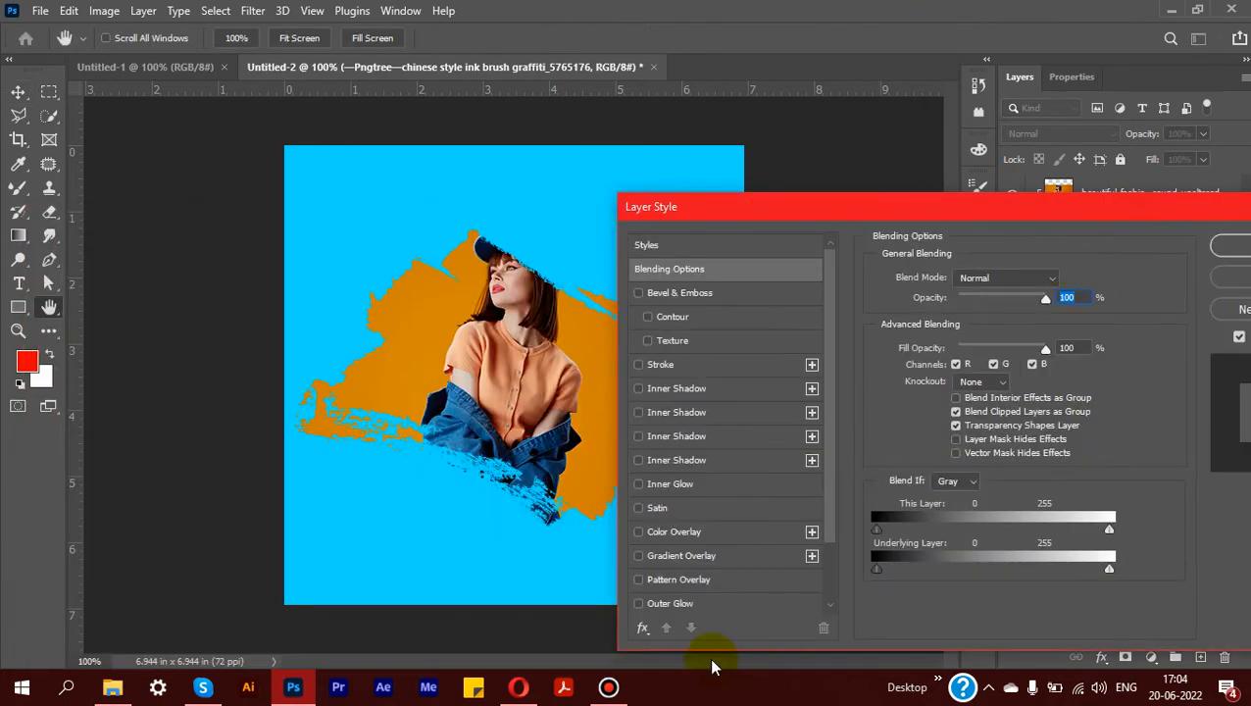
{"action": "scroll", "coordinate": [693, 578], "scroll_direction": "down", "scroll_amount": 1}
{"action": "left_click", "coordinate": [639, 555]}
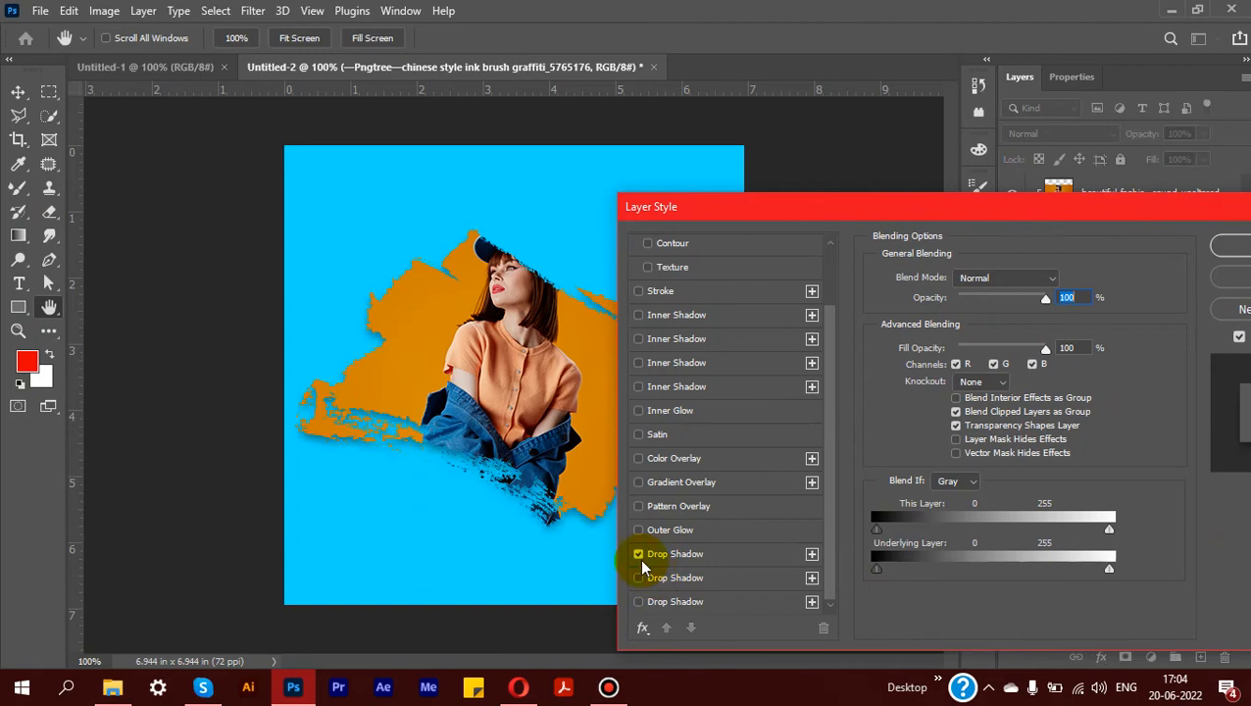
{"action": "left_click_drag", "start_coordinate": [790, 215], "coordinate": [872, 189]}
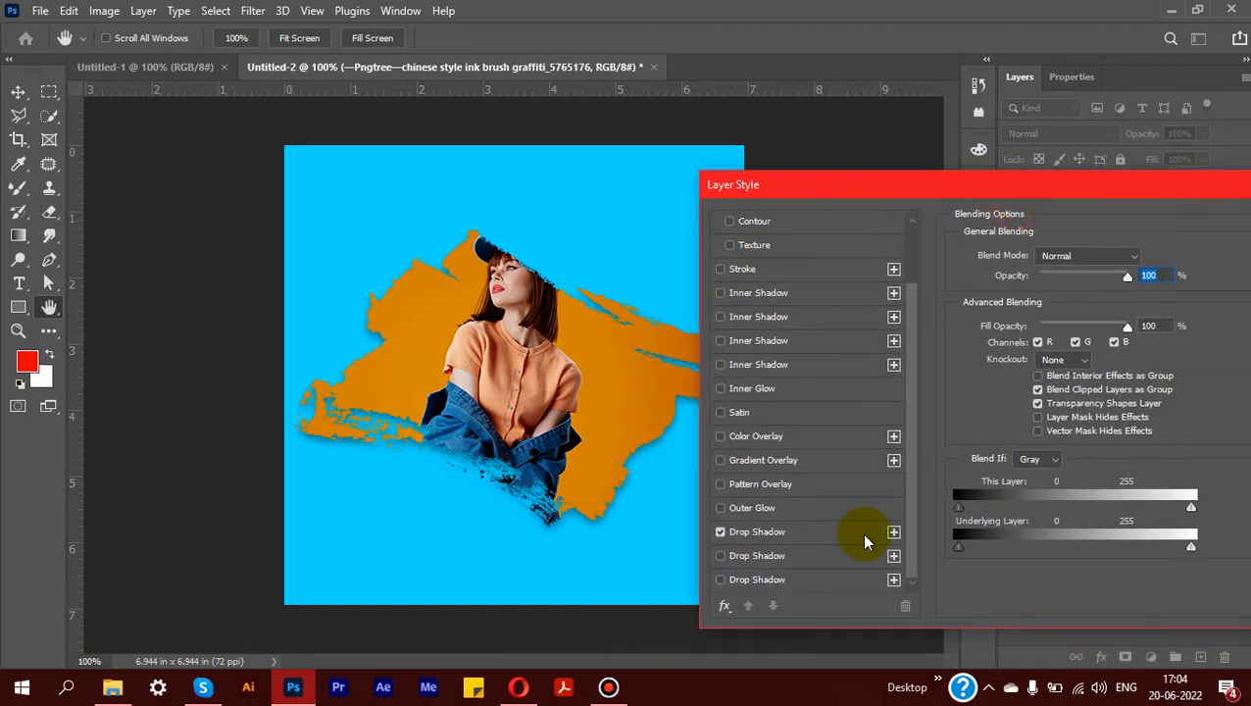
{"action": "left_click", "coordinate": [814, 531]}
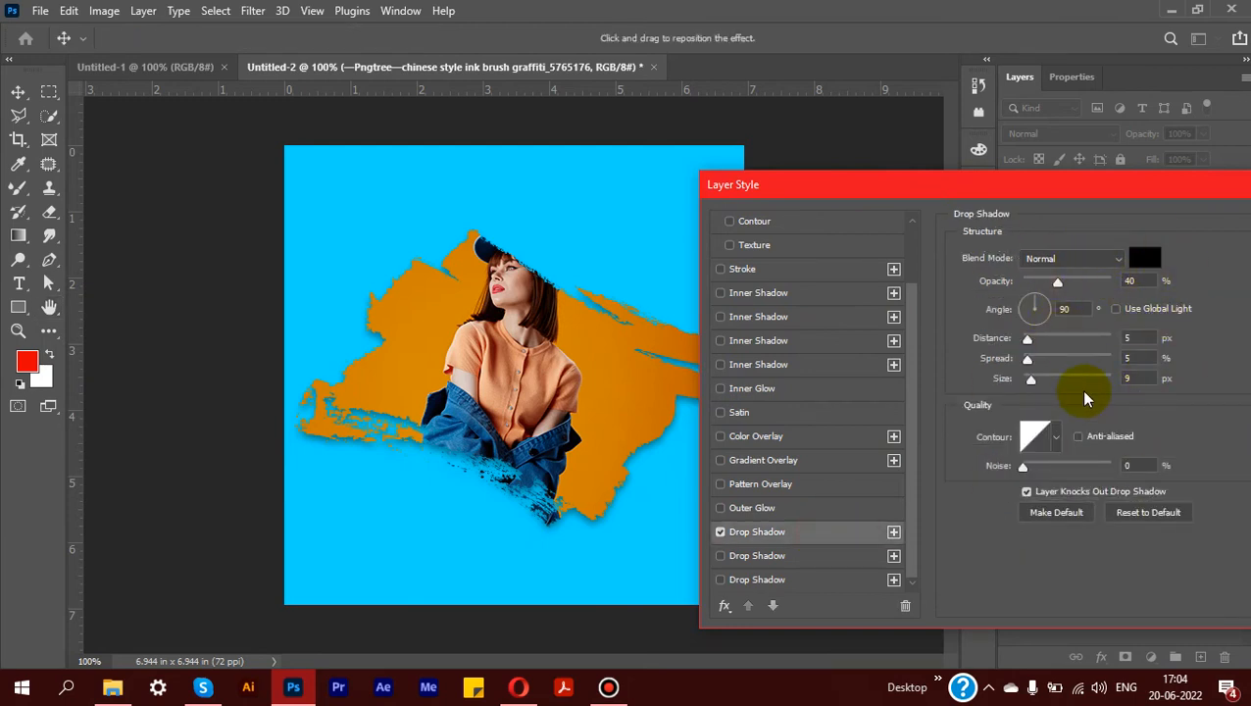
Set the brush shape's drop shadow to 97% opacity, 20 px distance, 0% spread and 13 px size.
{"action": "left_click_drag", "start_coordinate": [1096, 283], "coordinate": [1109, 280]}
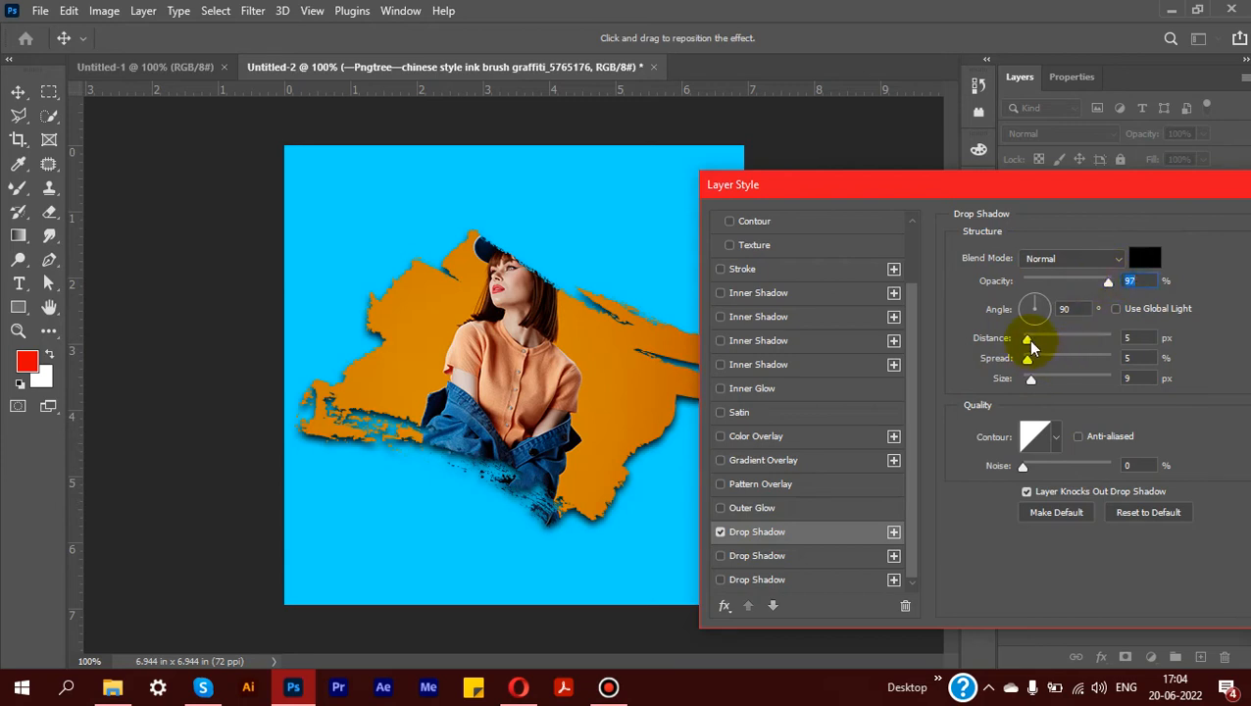
{"action": "left_click_drag", "start_coordinate": [1028, 339], "coordinate": [1034, 377]}
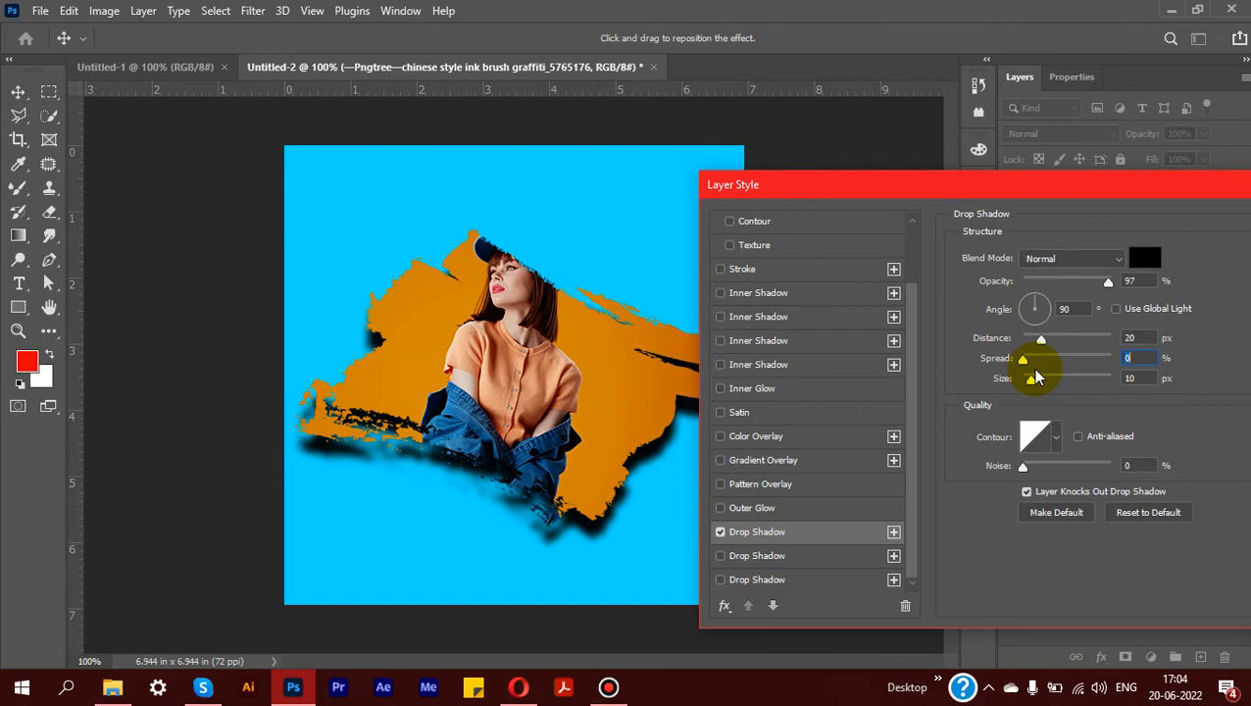
{"action": "left_click_drag", "start_coordinate": [1031, 370], "coordinate": [1035, 371]}
{"action": "left_click", "coordinate": [1034, 377]}
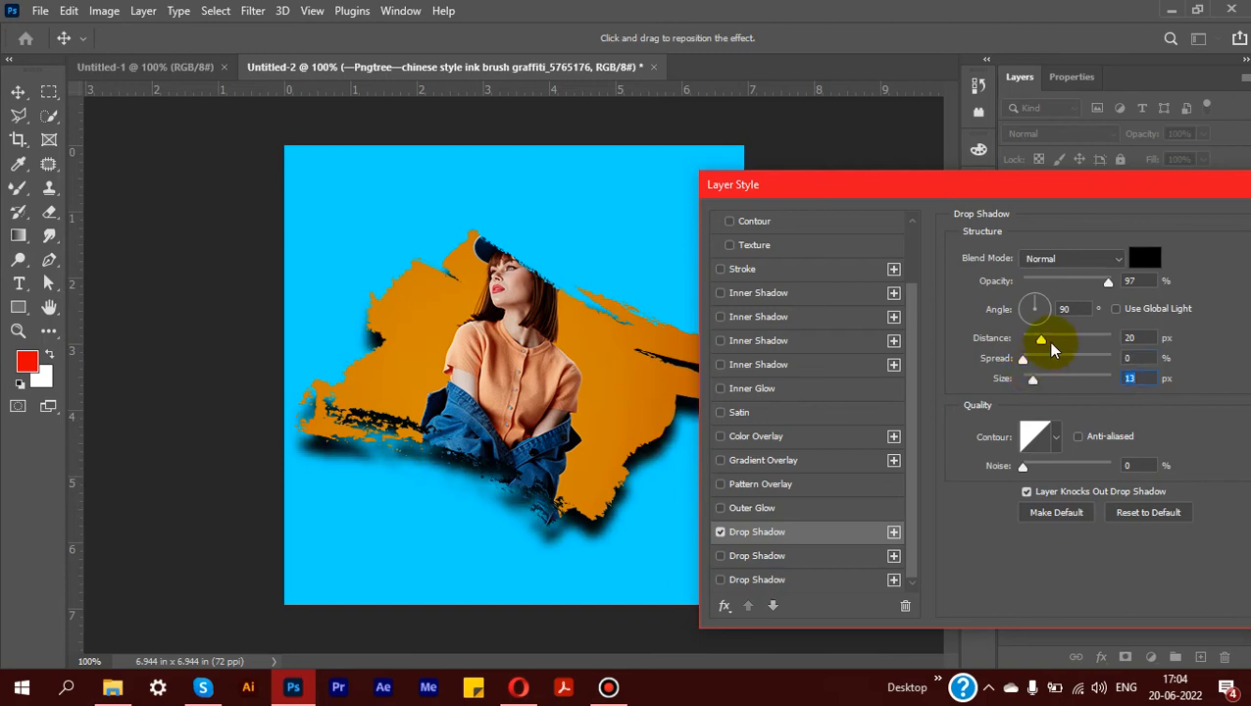
Reduce the drop shadow's distance to 7 px and its opacity to 67%.
{"action": "left_click", "coordinate": [1043, 340]}
{"action": "left_click_drag", "start_coordinate": [1047, 343], "coordinate": [1005, 354]}
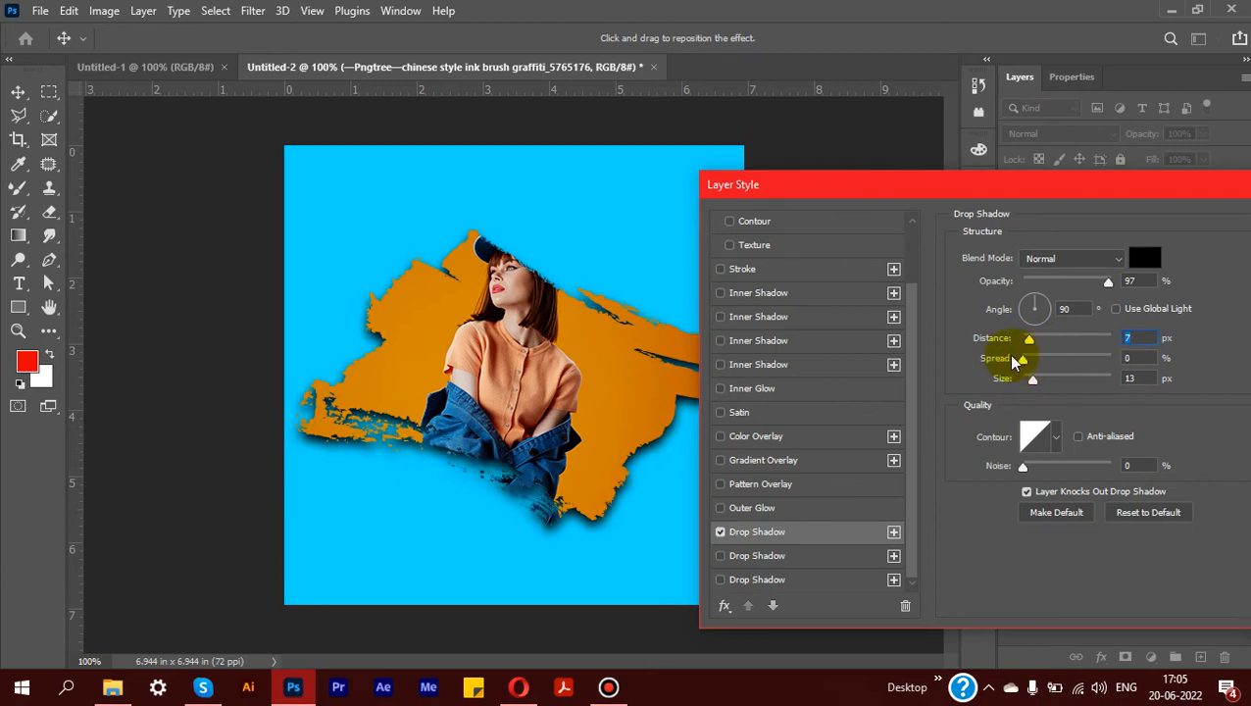
{"action": "left_click_drag", "start_coordinate": [1107, 281], "coordinate": [1082, 288]}
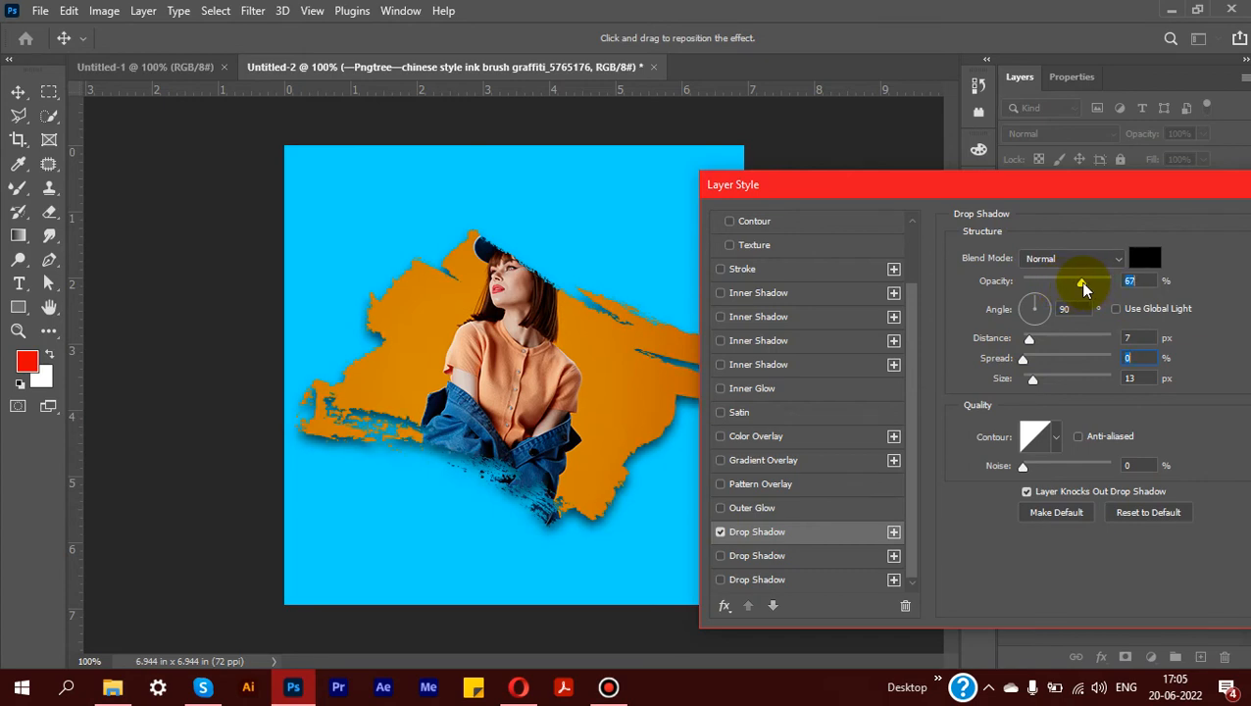
{"action": "left_click_drag", "start_coordinate": [1127, 196], "coordinate": [840, 312]}
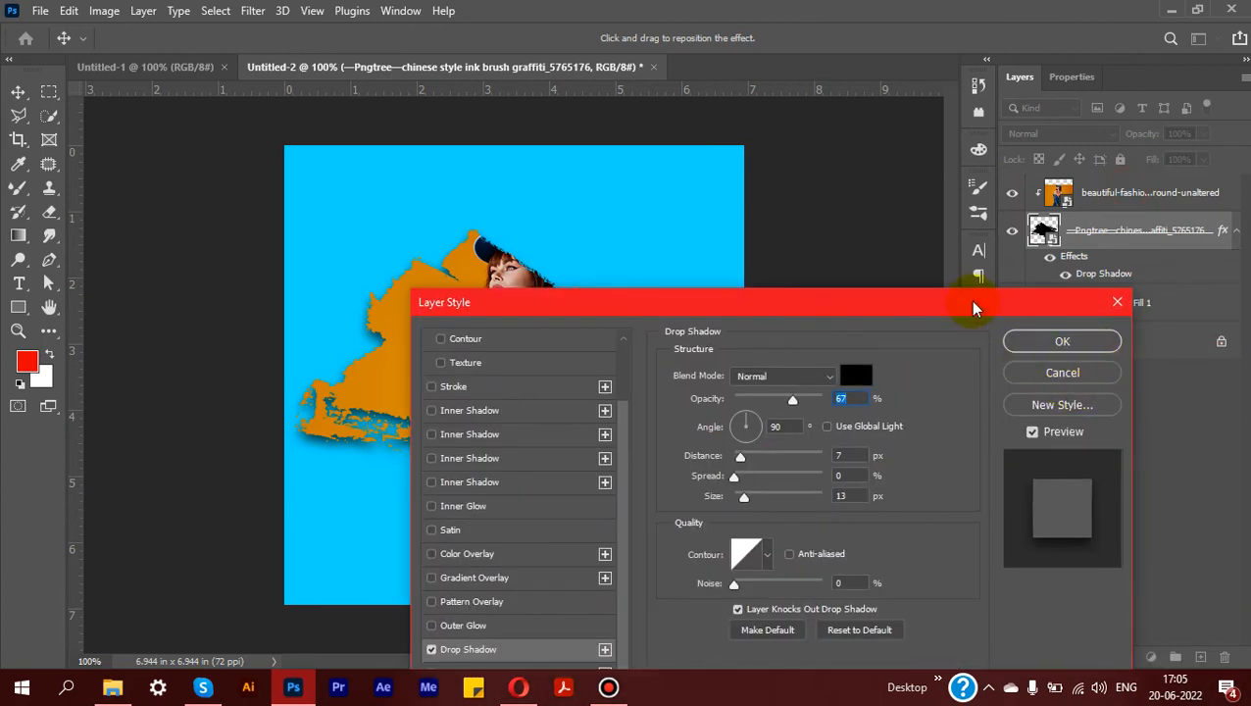
{"action": "left_click_drag", "start_coordinate": [961, 300], "coordinate": [1250, 207]}
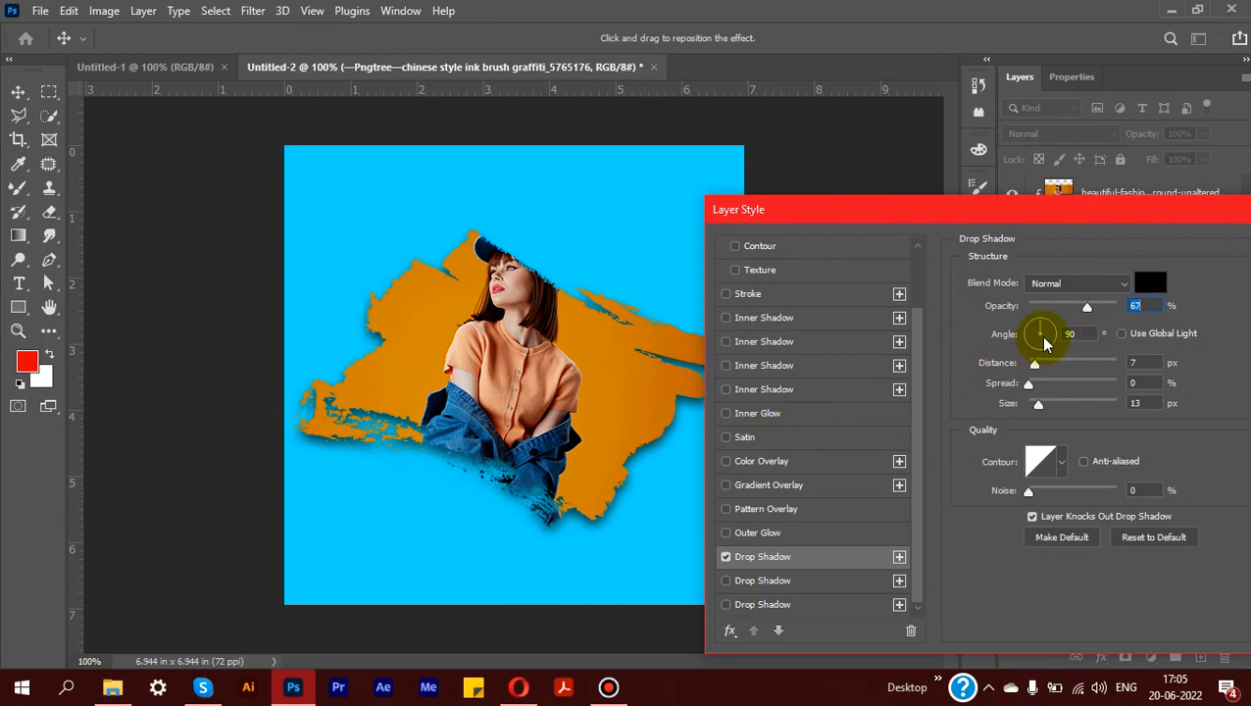
Try drop shadow angles such as -34° and 135°, set the angle to 90°, and apply the layer style.
{"action": "left_click_drag", "start_coordinate": [1057, 345], "coordinate": [1059, 346]}
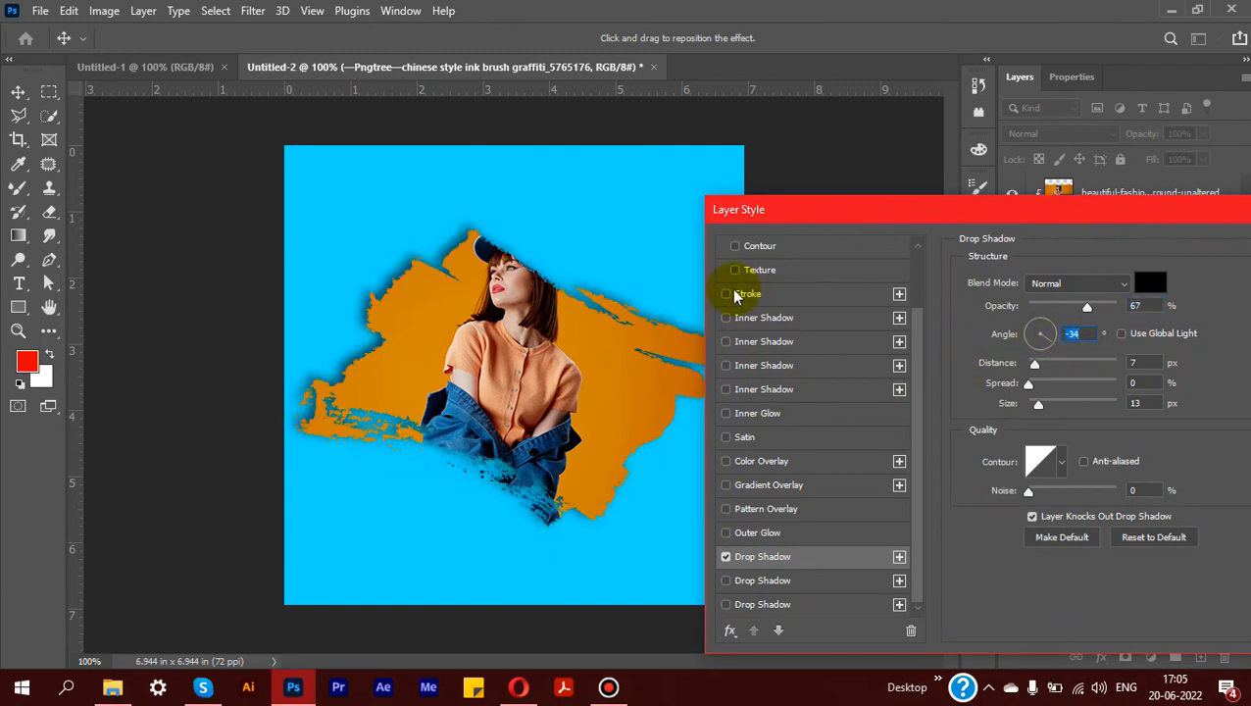
{"action": "left_click_drag", "start_coordinate": [1038, 336], "coordinate": [1015, 299]}
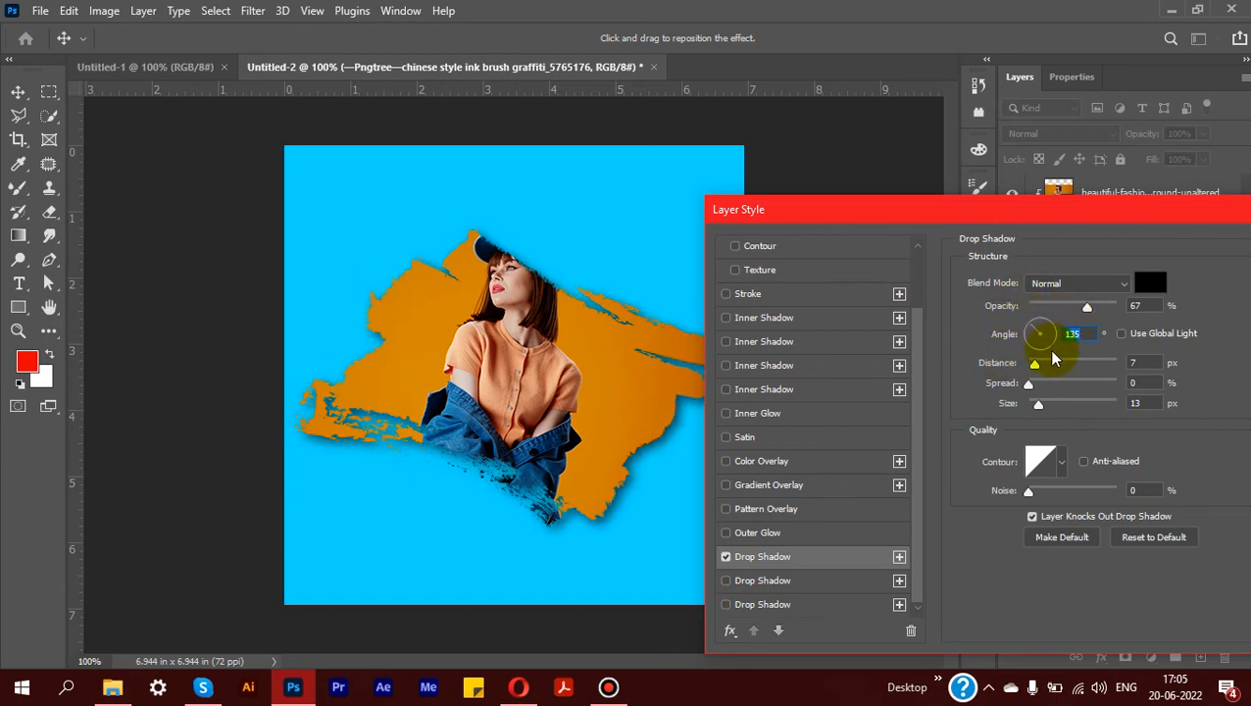
{"action": "left_click_drag", "start_coordinate": [1041, 314], "coordinate": [1041, 305]}
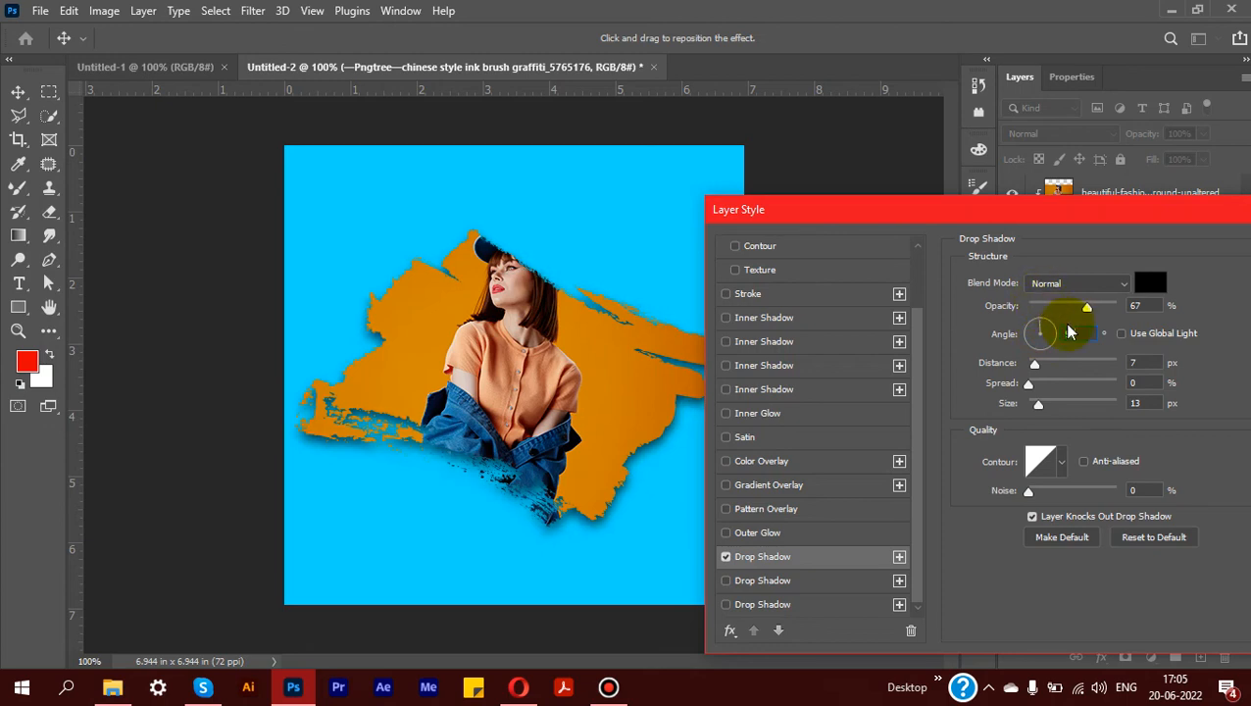
{"action": "left_click_drag", "start_coordinate": [1086, 334], "coordinate": [1004, 327]}
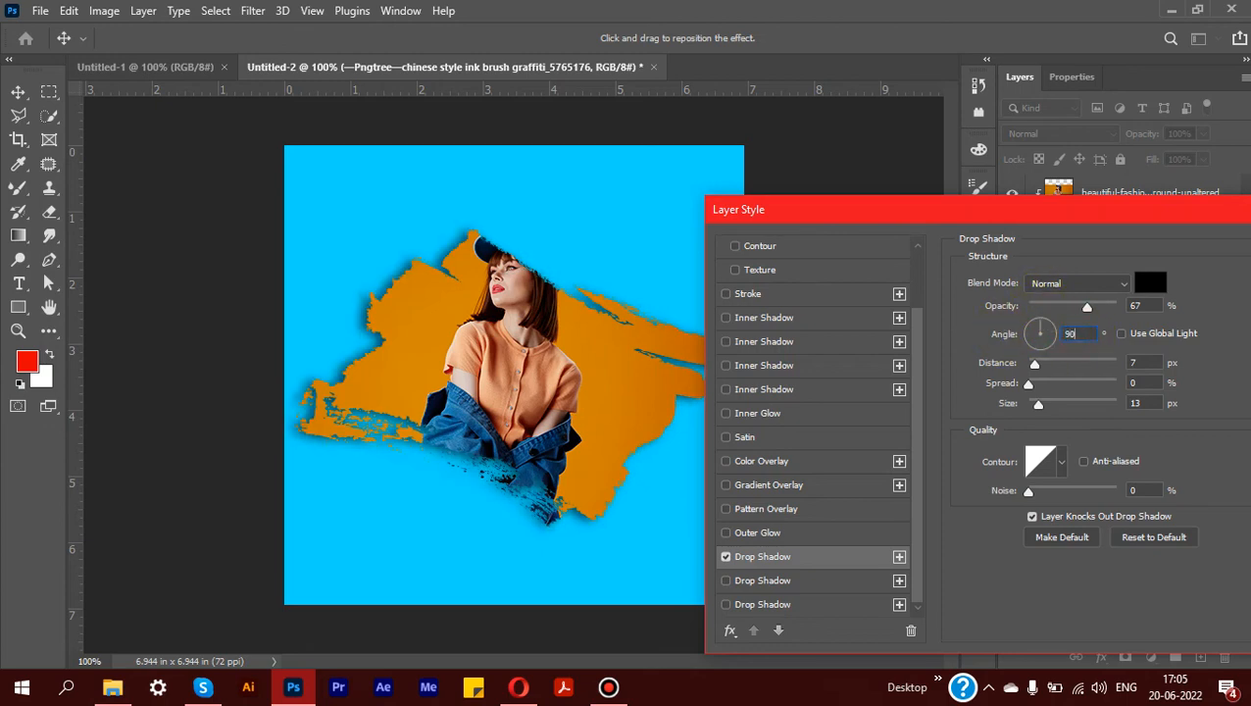
{"action": "key", "text": "Return"}
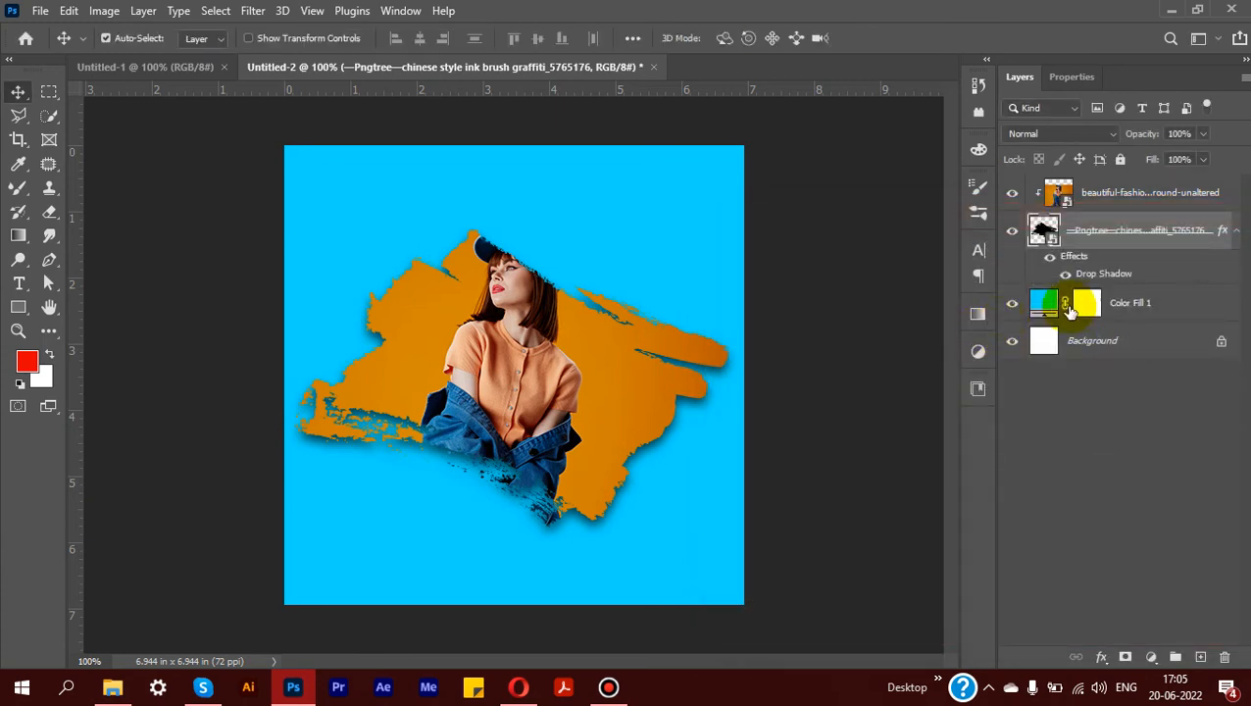
{"action": "left_click", "coordinate": [824, 243]}
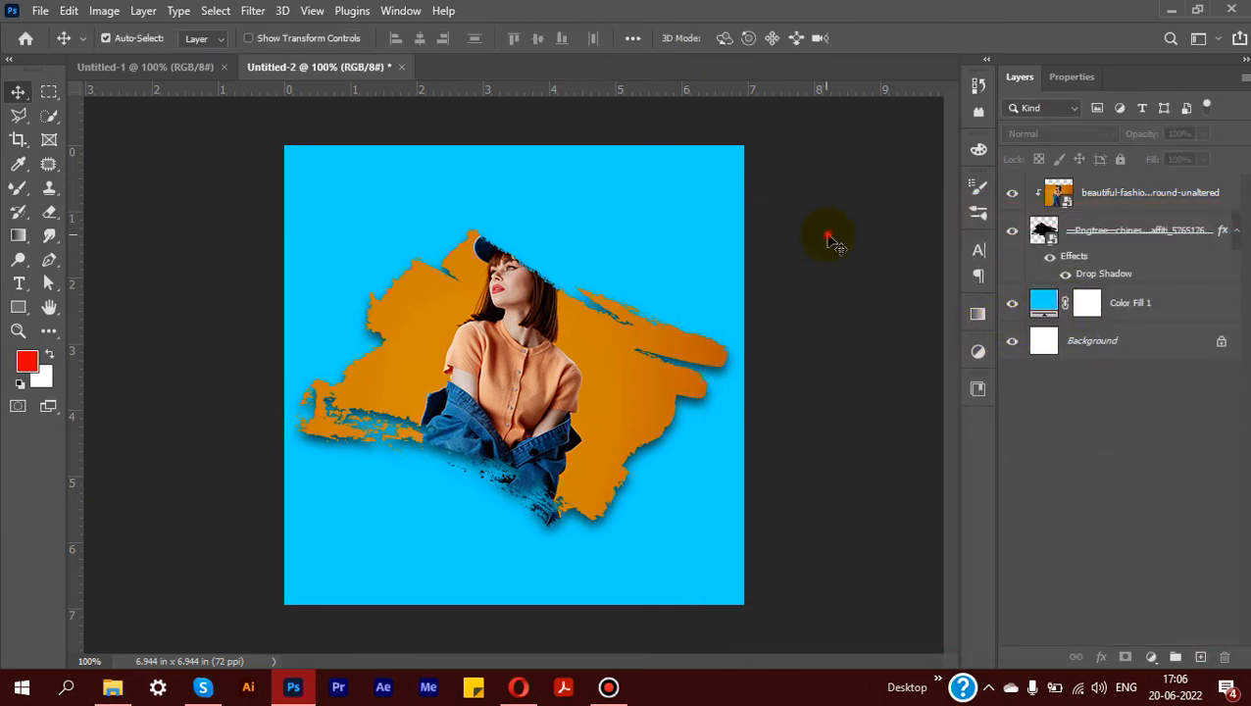